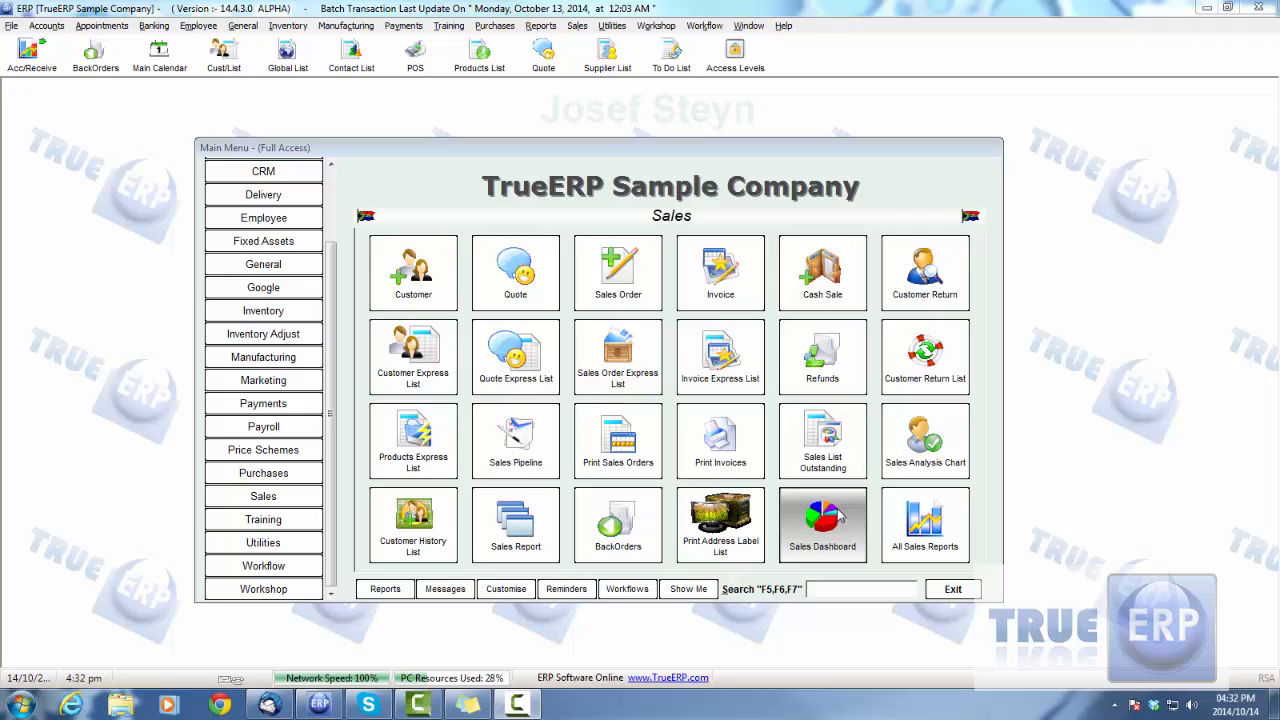
Step: View the Customer List from all sales reports, and close both the list and the report selector
drag(791, 155, 800, 146)
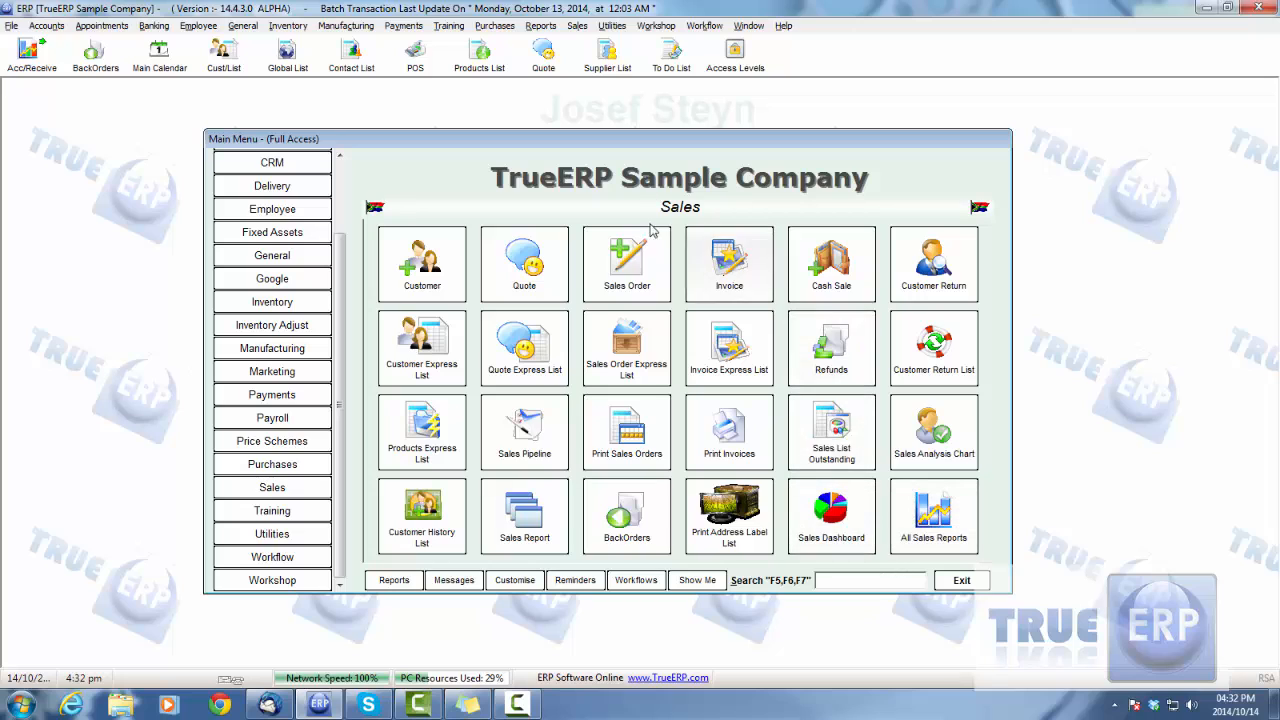
click(930, 515)
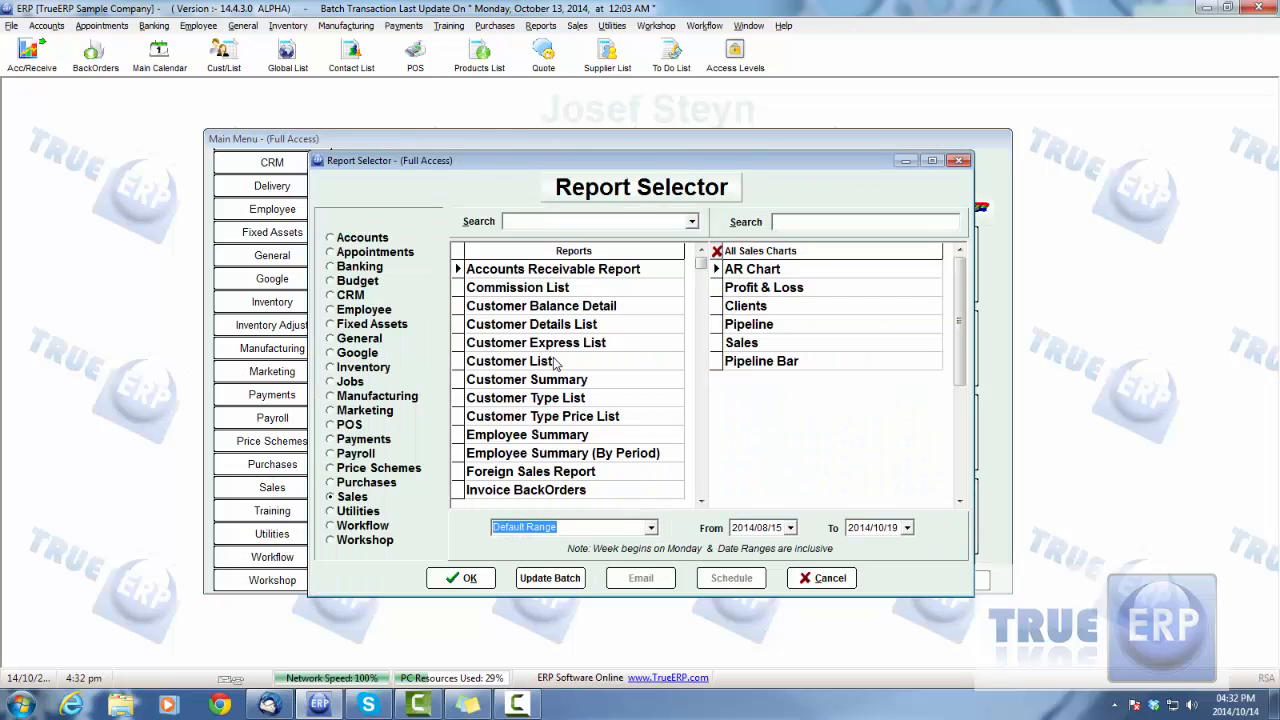
double_click(553, 363)
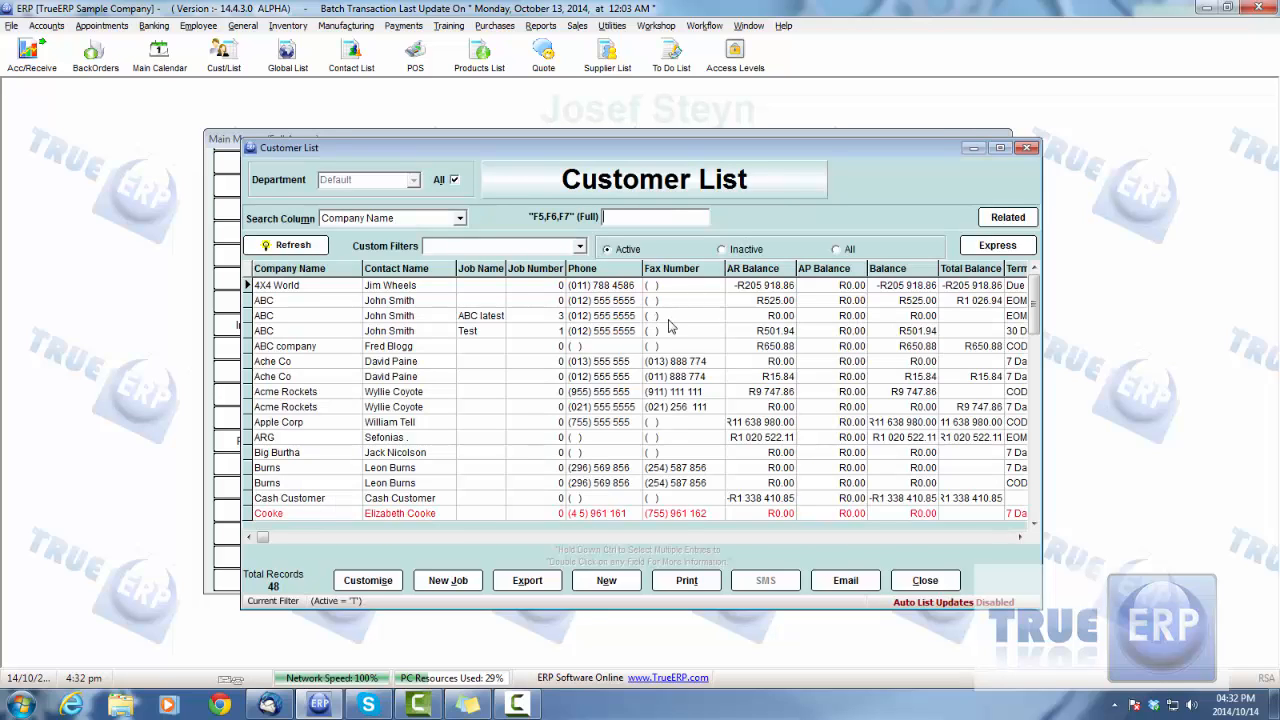
click(925, 580)
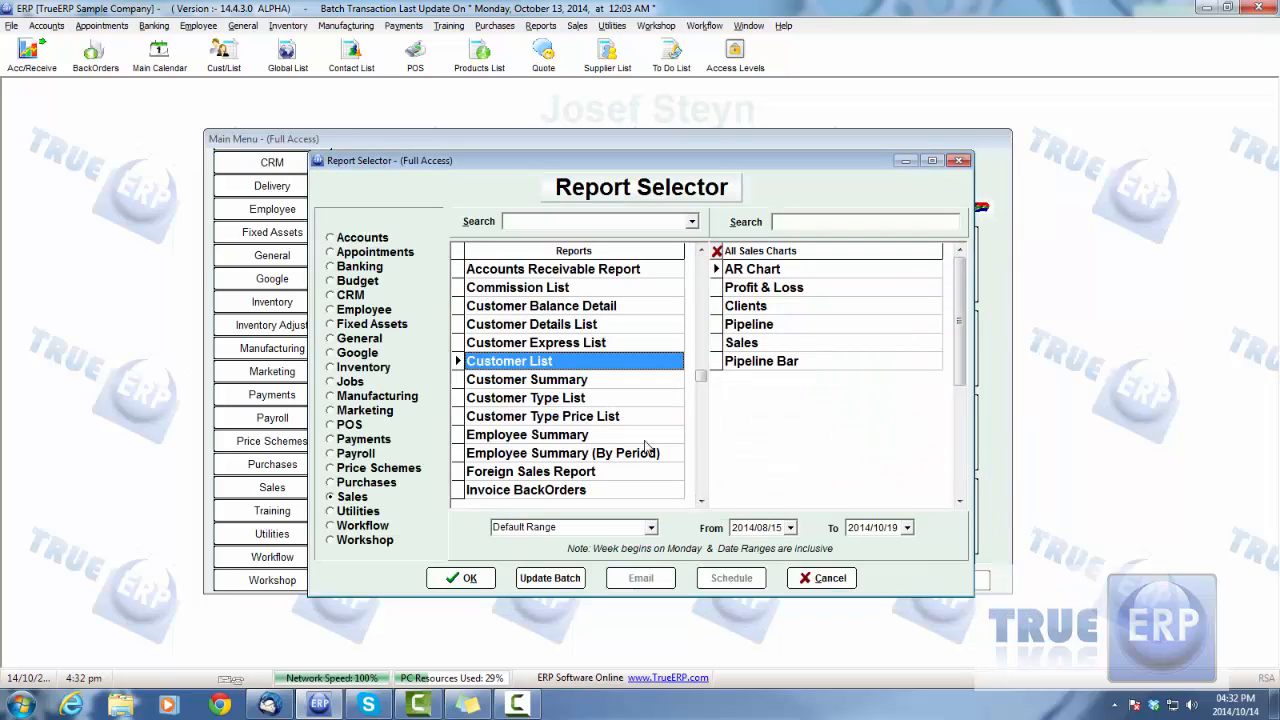
click(801, 576)
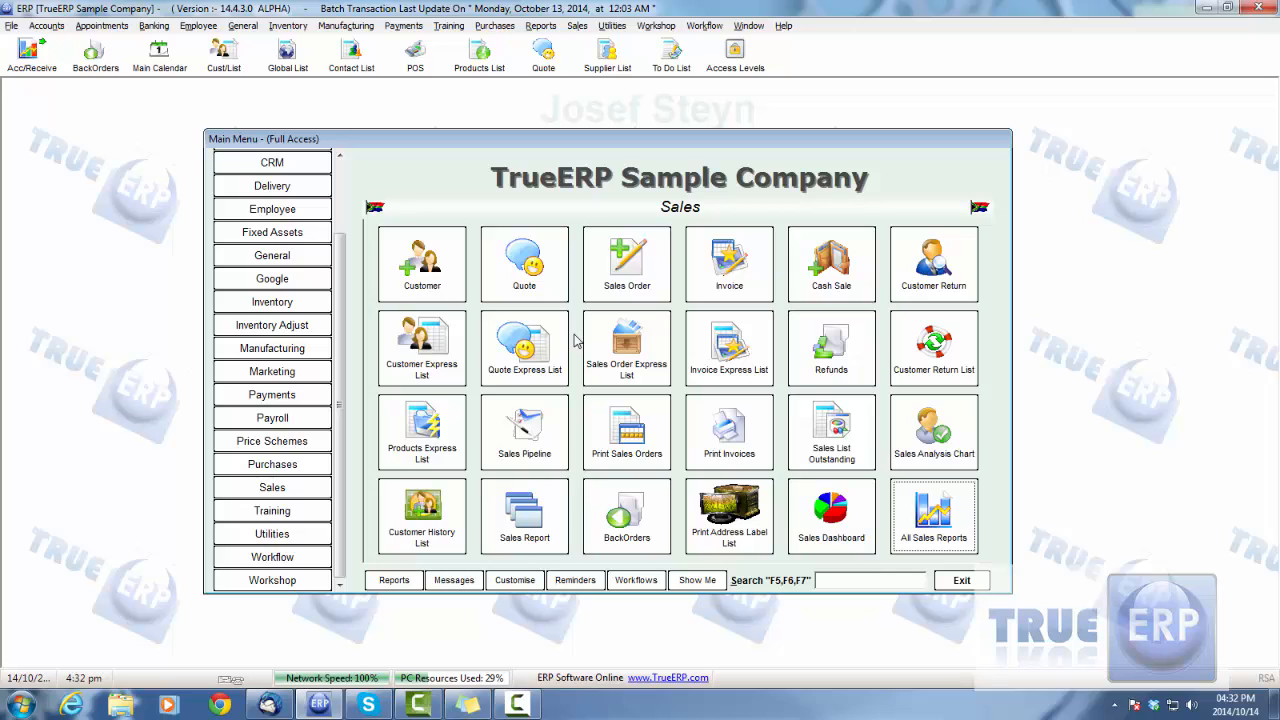
Step: Open the Invoice Express List and refresh its records
click(741, 363)
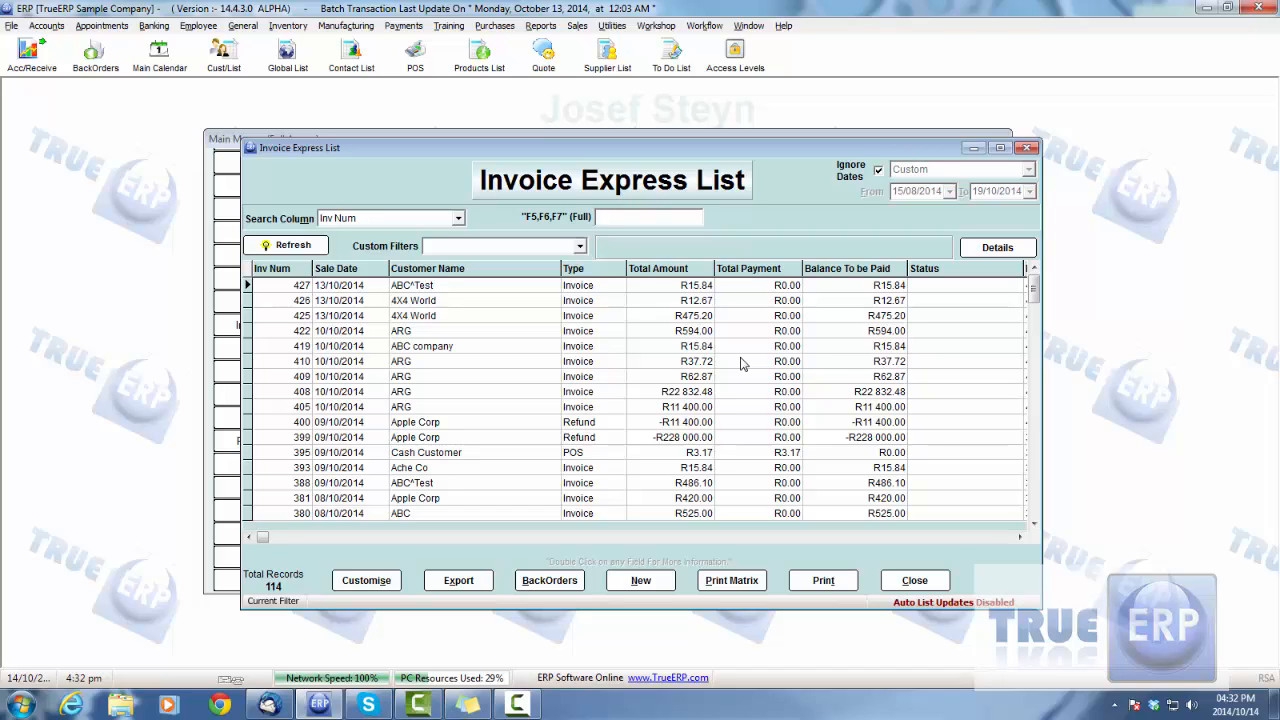
mouse_move(655, 148)
mouse_down()
mouse_move(745, 231)
mouse_move(750, 197)
mouse_move(660, 156)
mouse_up()
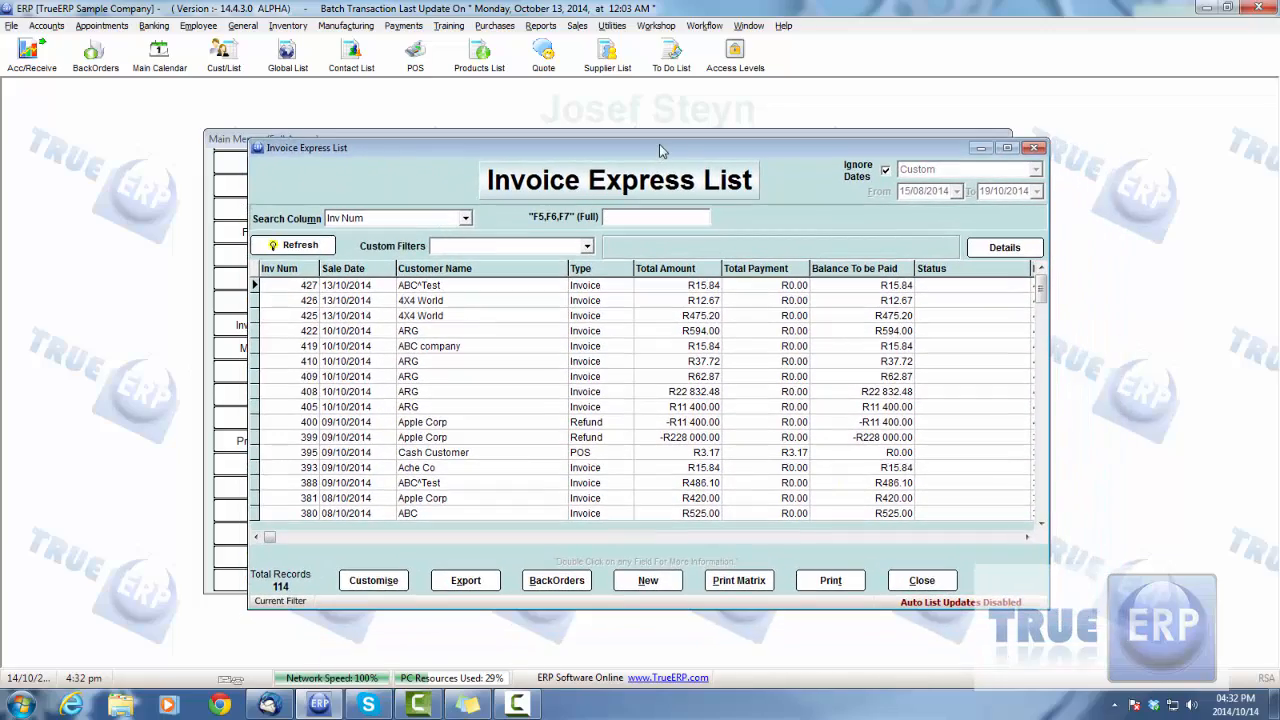
click(325, 248)
mouse_move(1041, 290)
mouse_down()
mouse_move(1041, 362)
mouse_move(1041, 292)
mouse_up()
Step: Stop ignoring dates, set the invoice date range from 10/02/2014 to 14/10/2014, and refresh the list
click(885, 170)
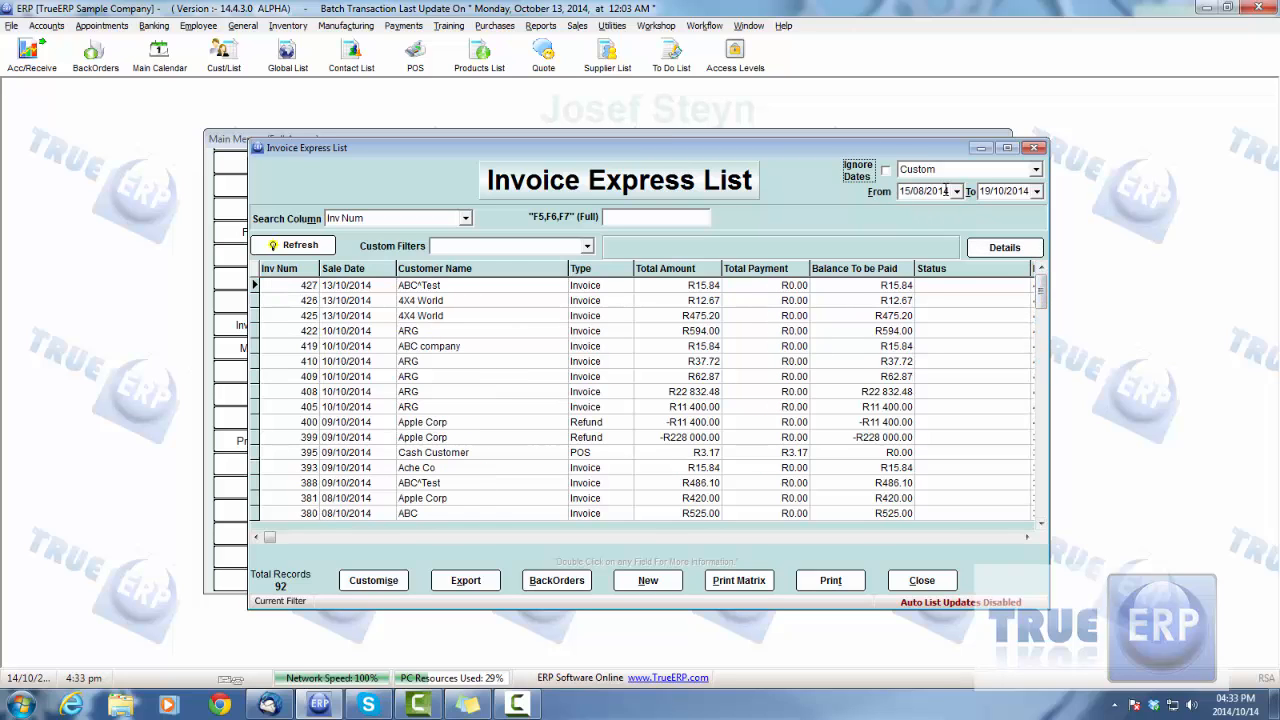
click(956, 191)
click(911, 213)
click(911, 213)
click(911, 213)
click(911, 213)
click(911, 213)
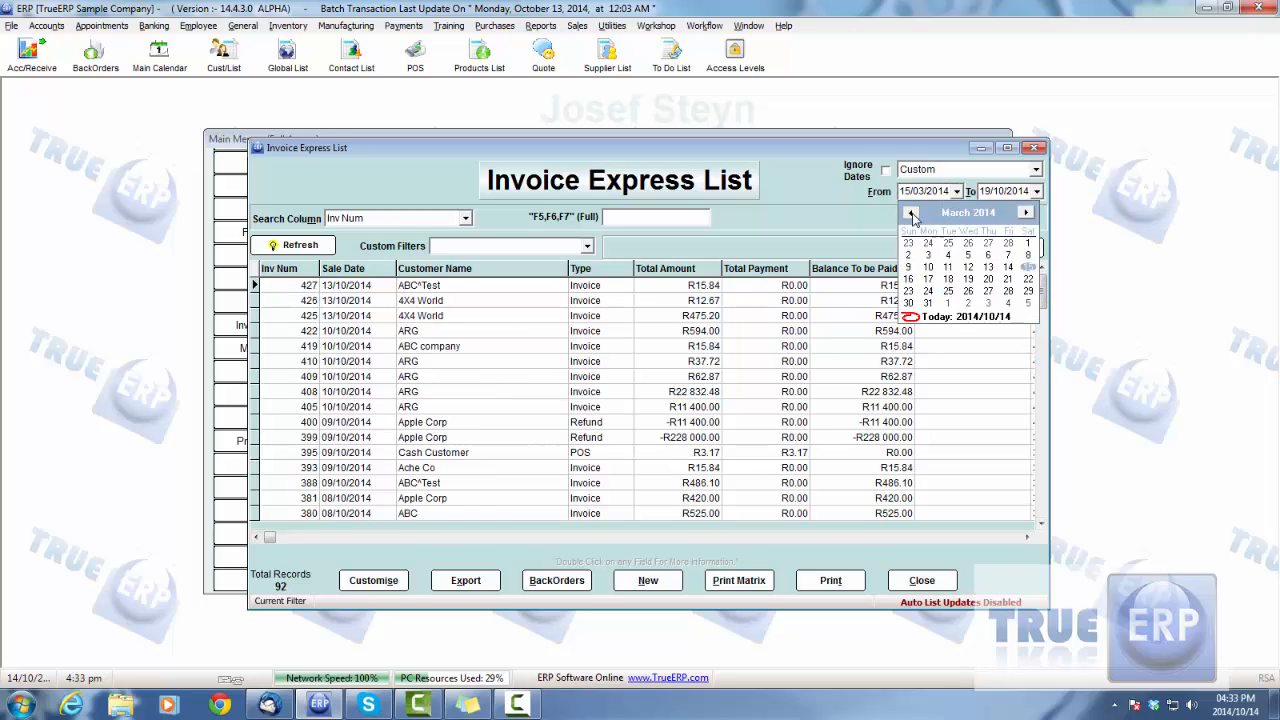
click(911, 213)
click(928, 267)
click(1036, 191)
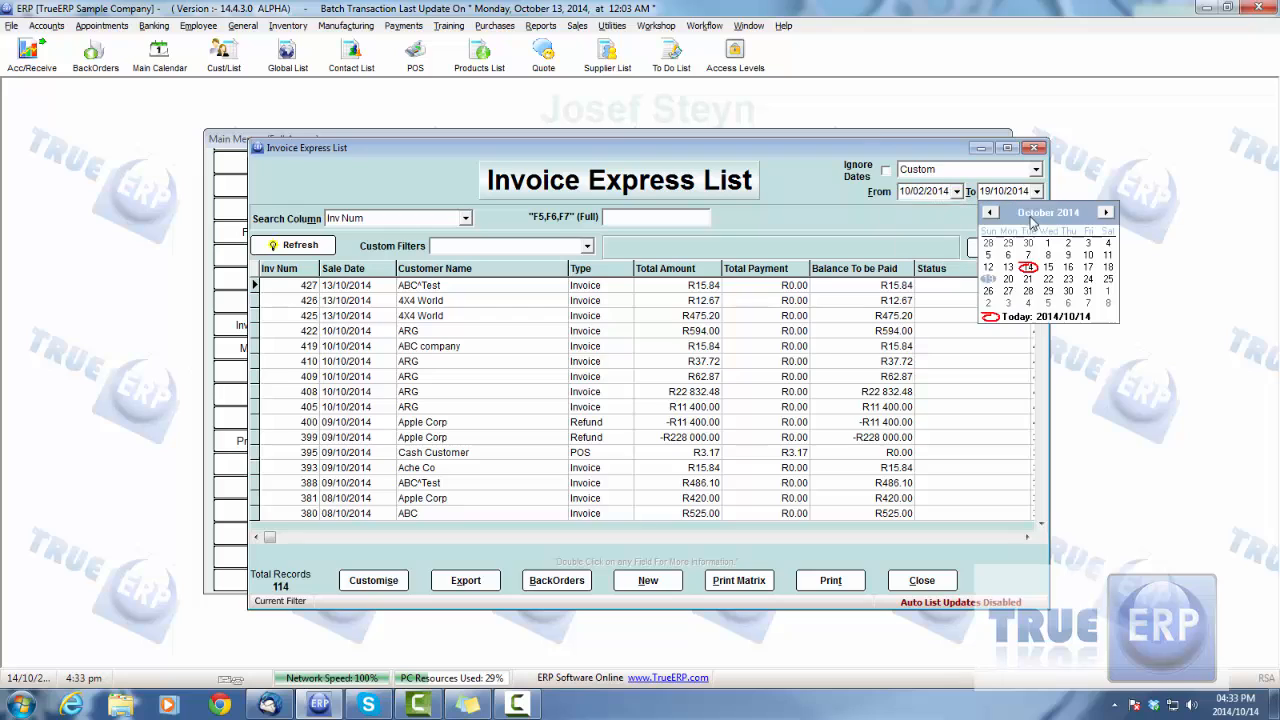
click(989, 318)
click(300, 246)
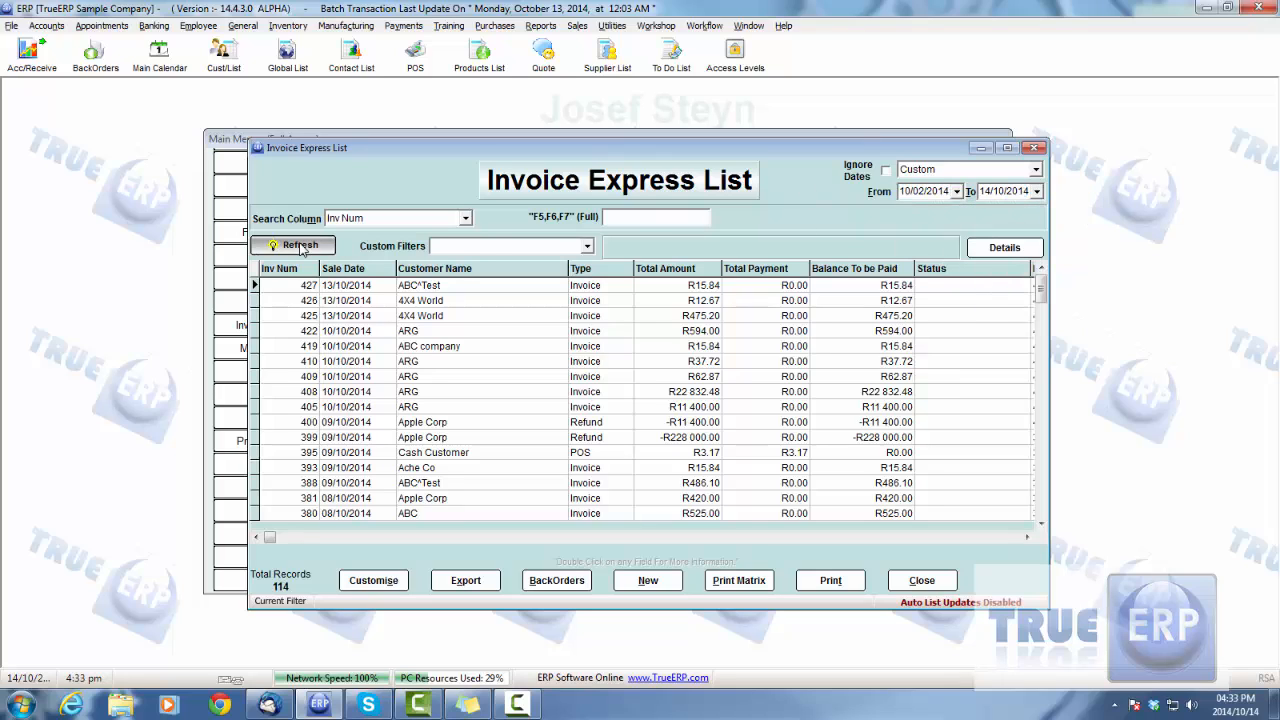
Step: Ignore the date range again and refresh the invoice list
click(884, 171)
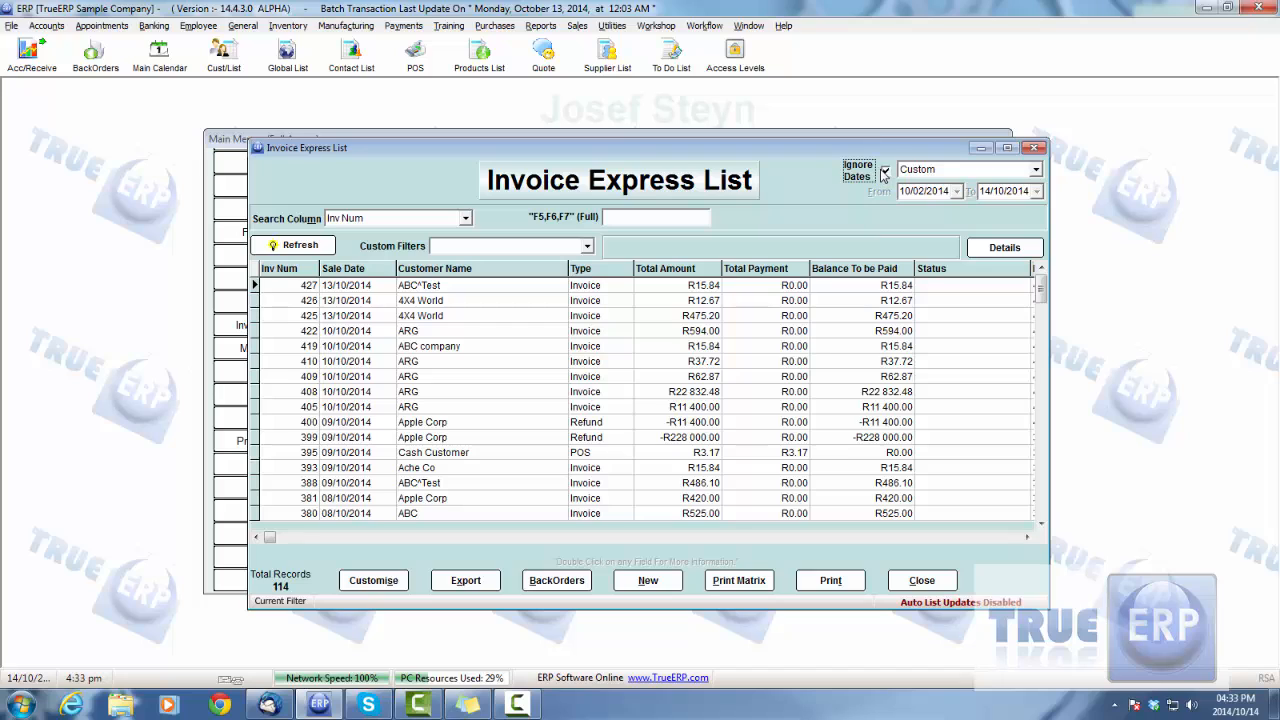
click(316, 250)
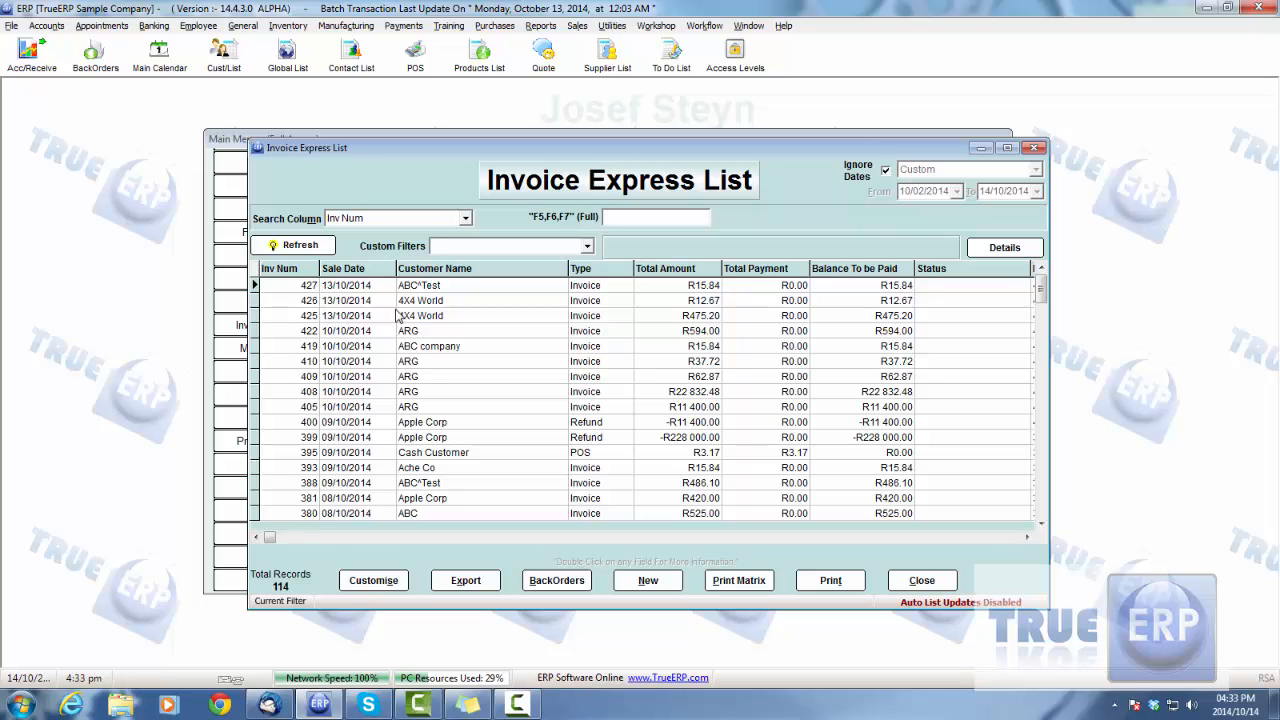
mouse_move(495, 152)
mouse_down()
mouse_move(513, 160)
mouse_move(505, 143)
mouse_up()
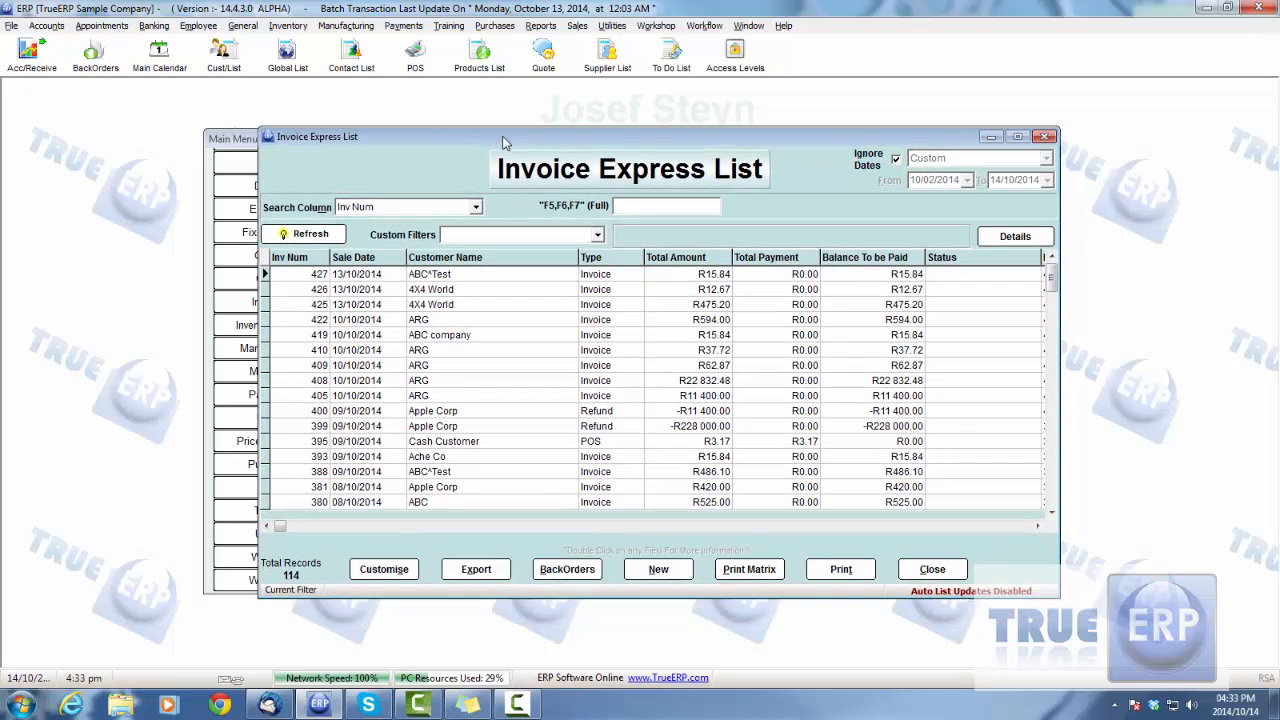
Step: Build a filter for customer name ARG AND type Invoice, using the values in the row of invoice 410
click(447, 352)
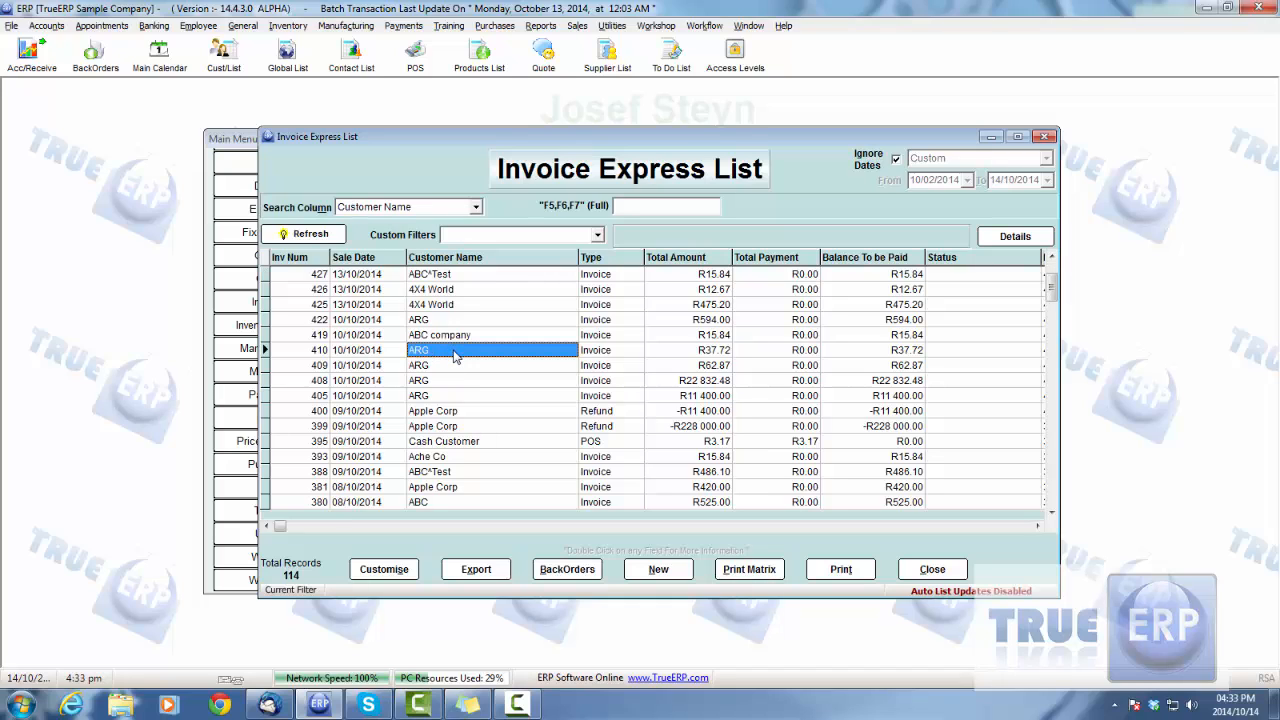
right_click(455, 358)
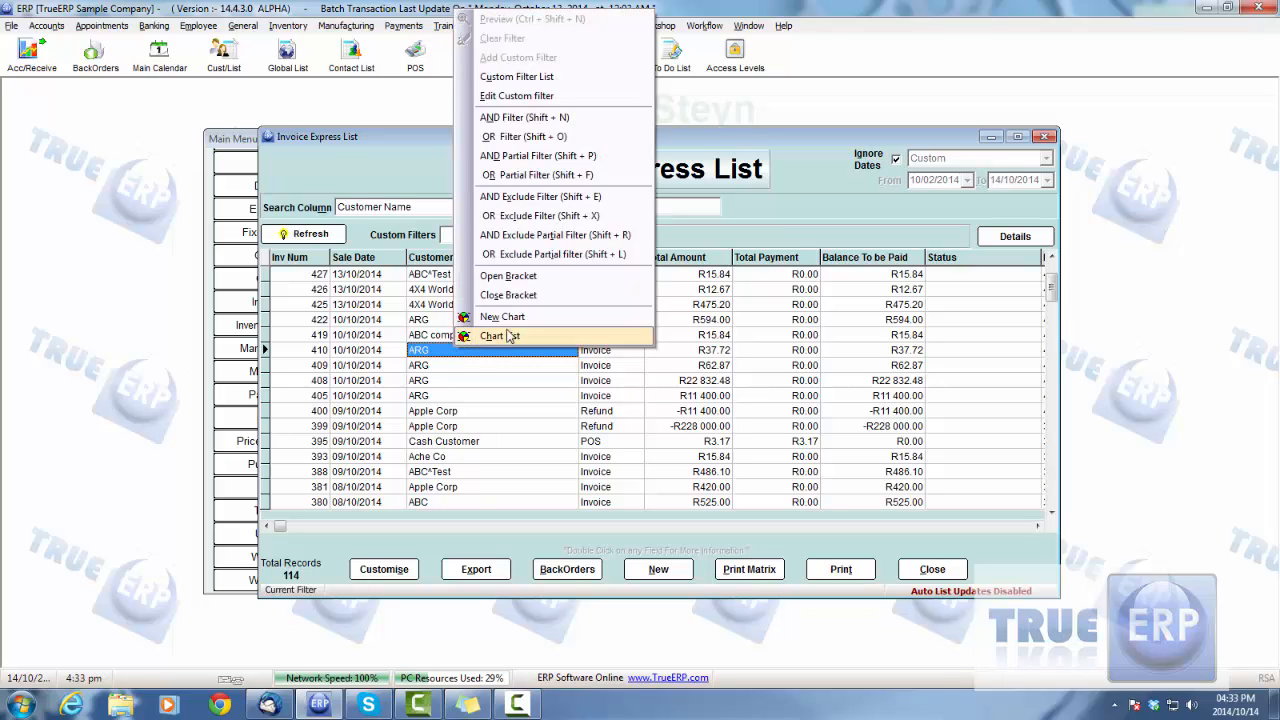
click(542, 119)
click(612, 350)
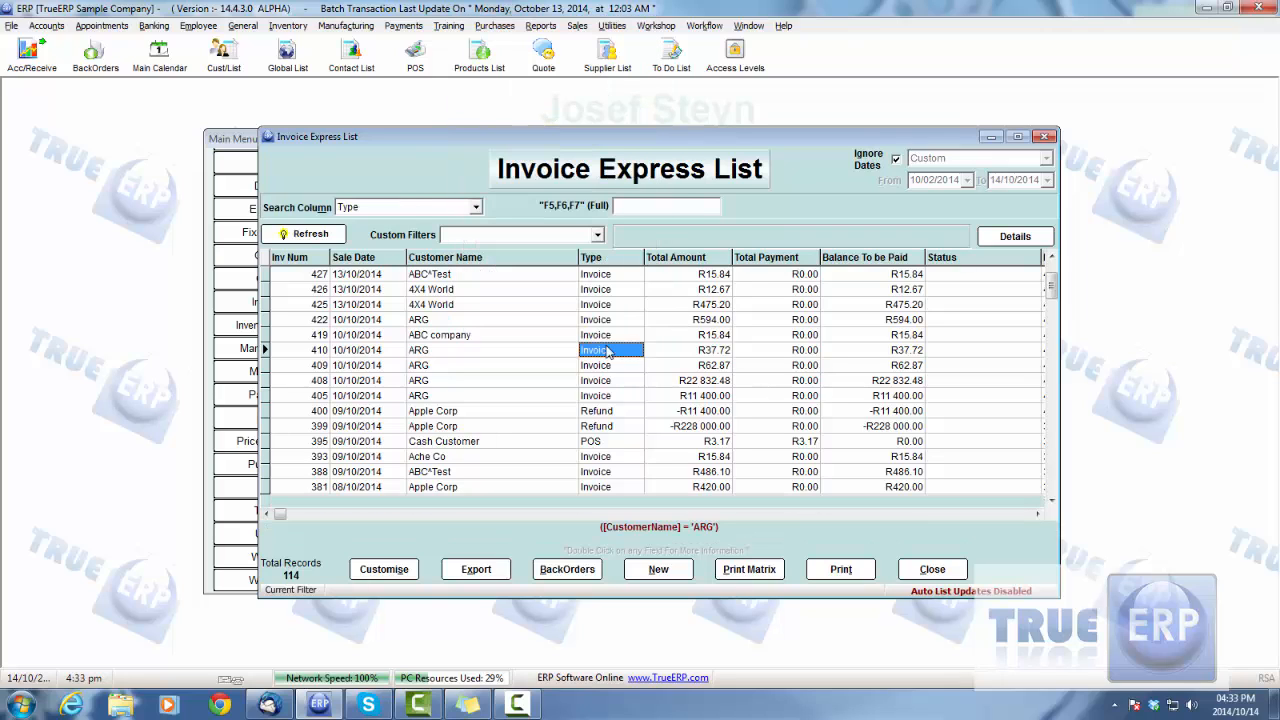
right_click(612, 351)
click(736, 454)
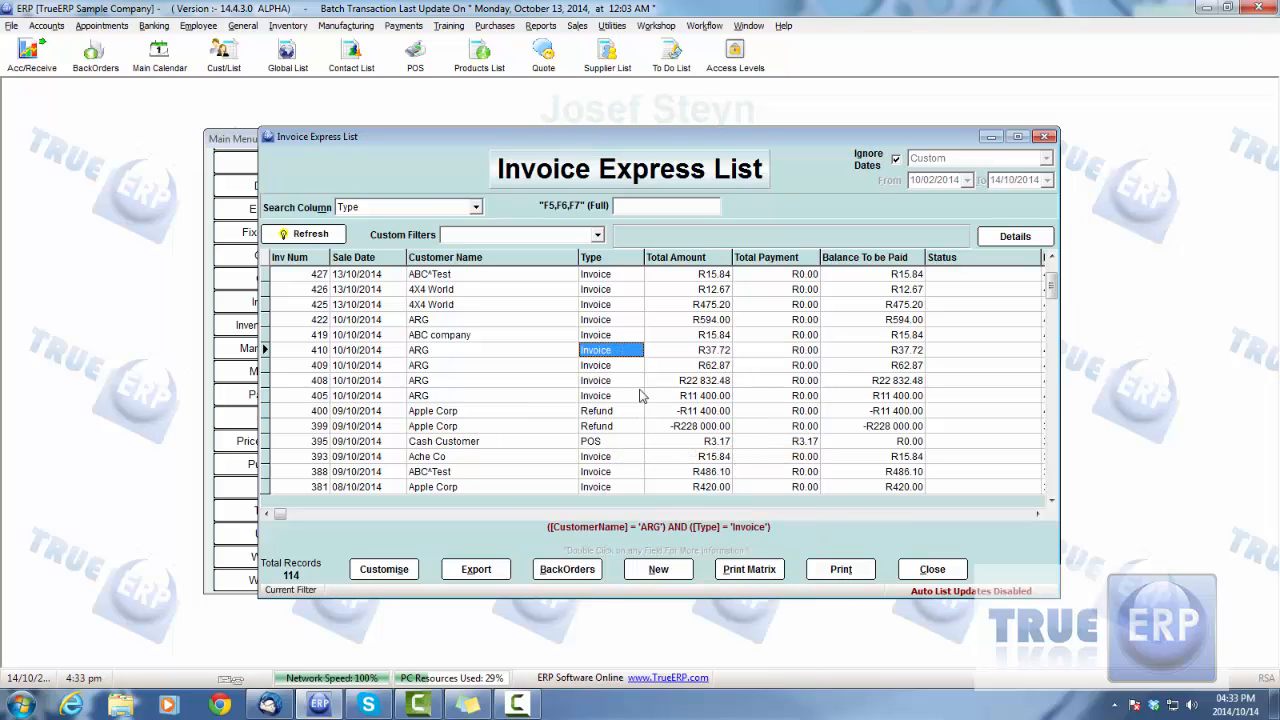
Step: Clear the filter conditions and rebuild them from invoice 410 as customer name ARG AND type Invoice
right_click(617, 351)
click(664, 36)
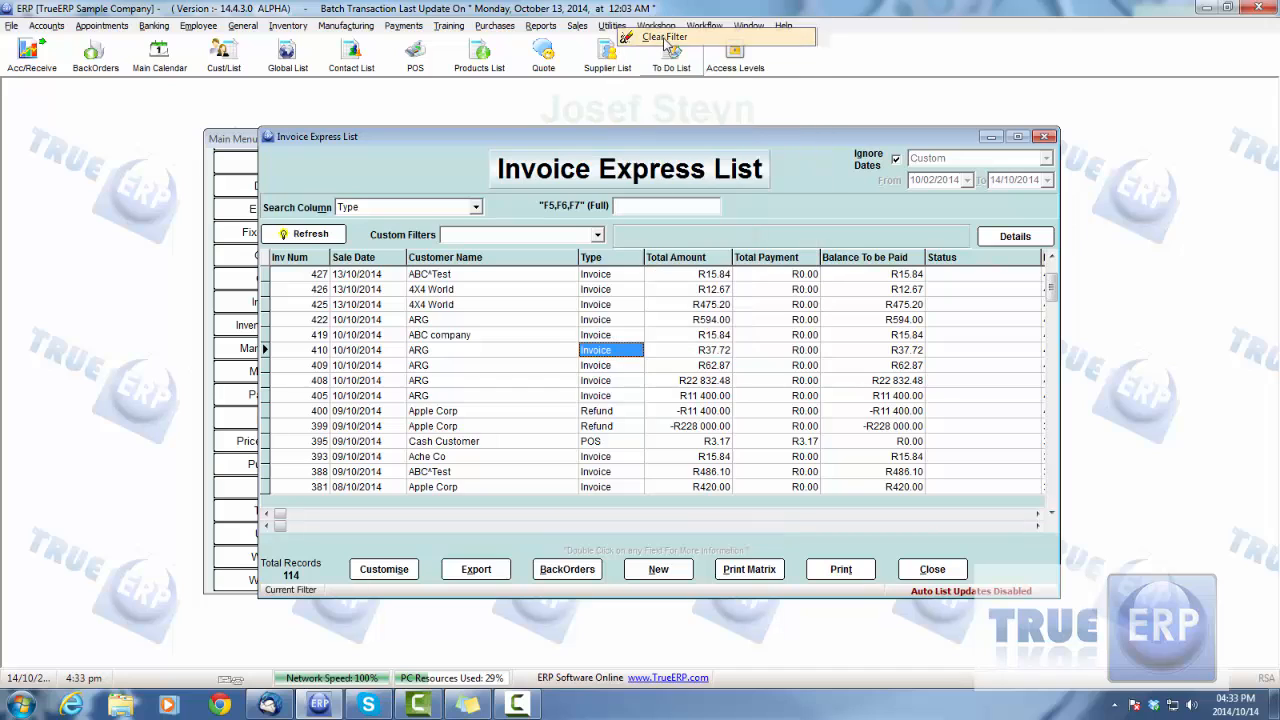
click(459, 352)
right_click(459, 352)
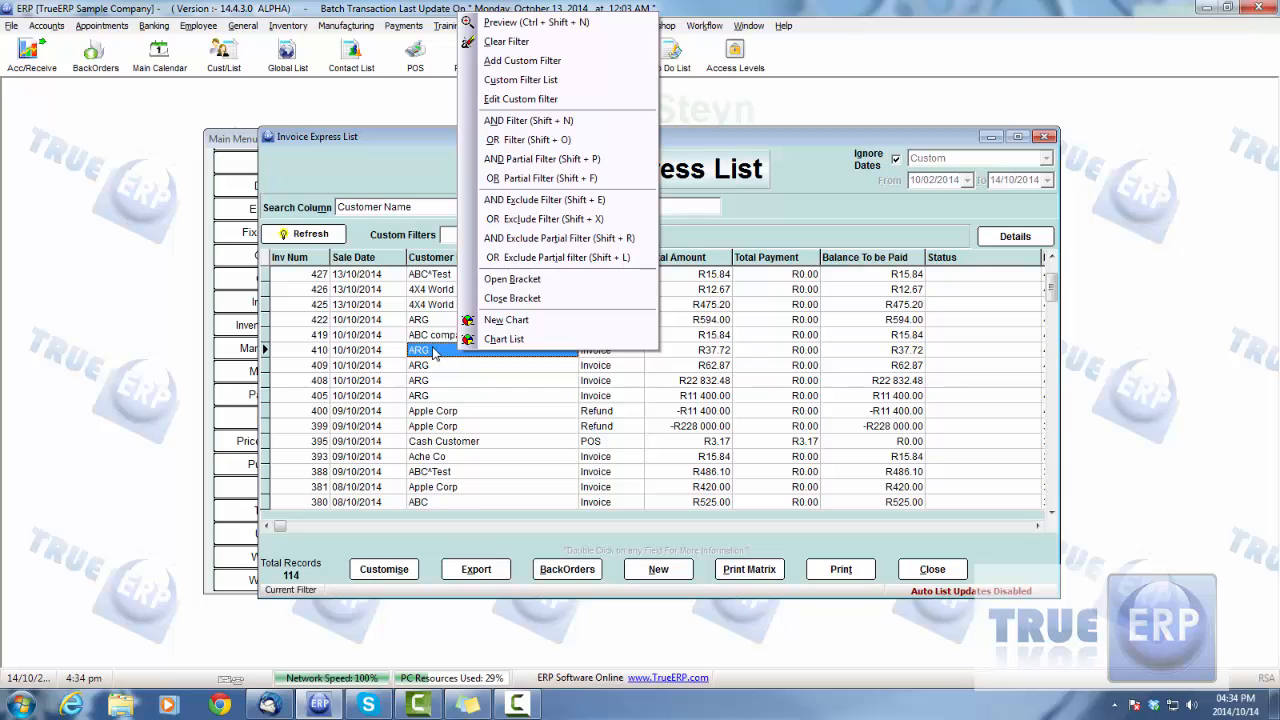
key(Escape)
click(597, 349)
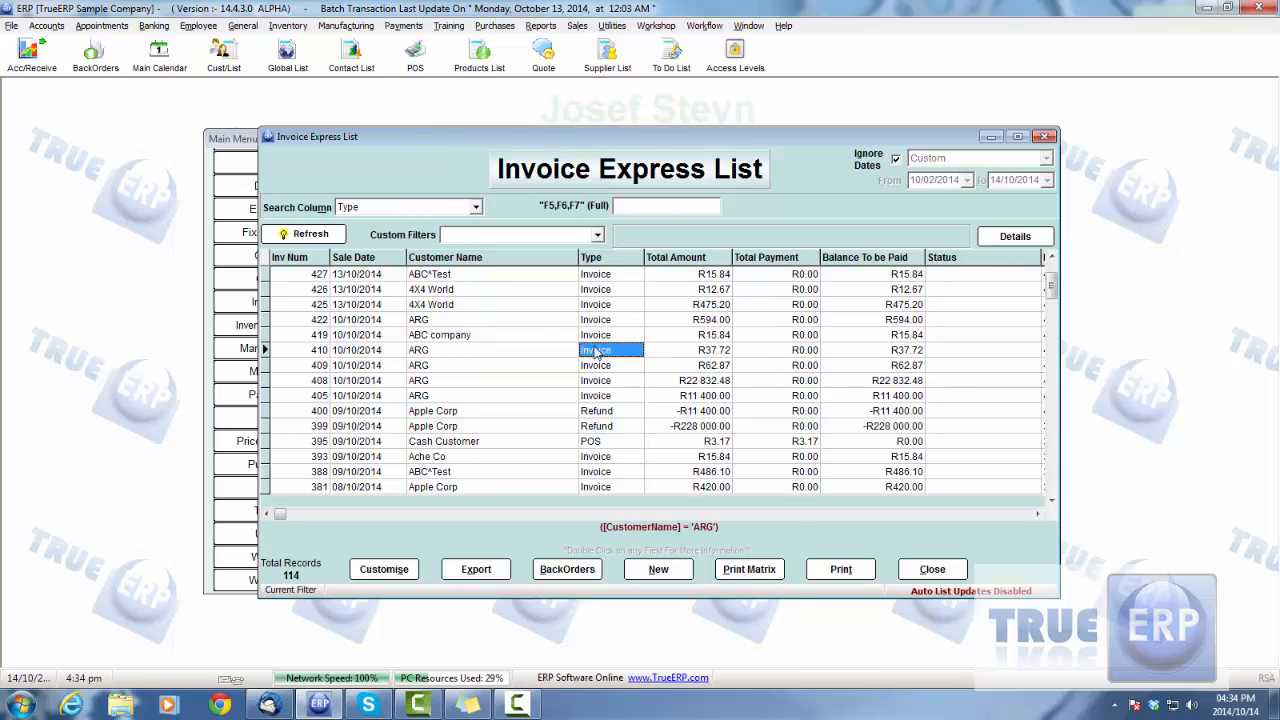
right_click(597, 349)
click(662, 455)
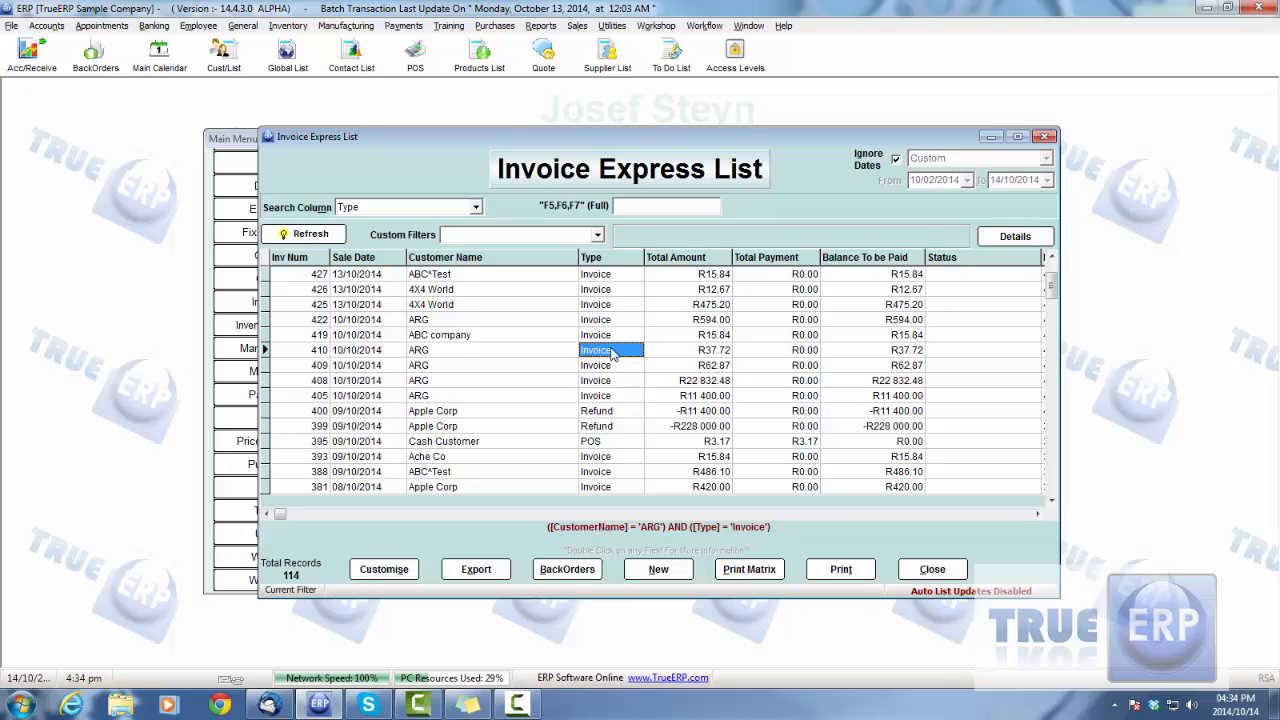
Step: Clear the AND conditions and build a filter for customer name ARG OR type Invoice
click(507, 351)
right_click(507, 350)
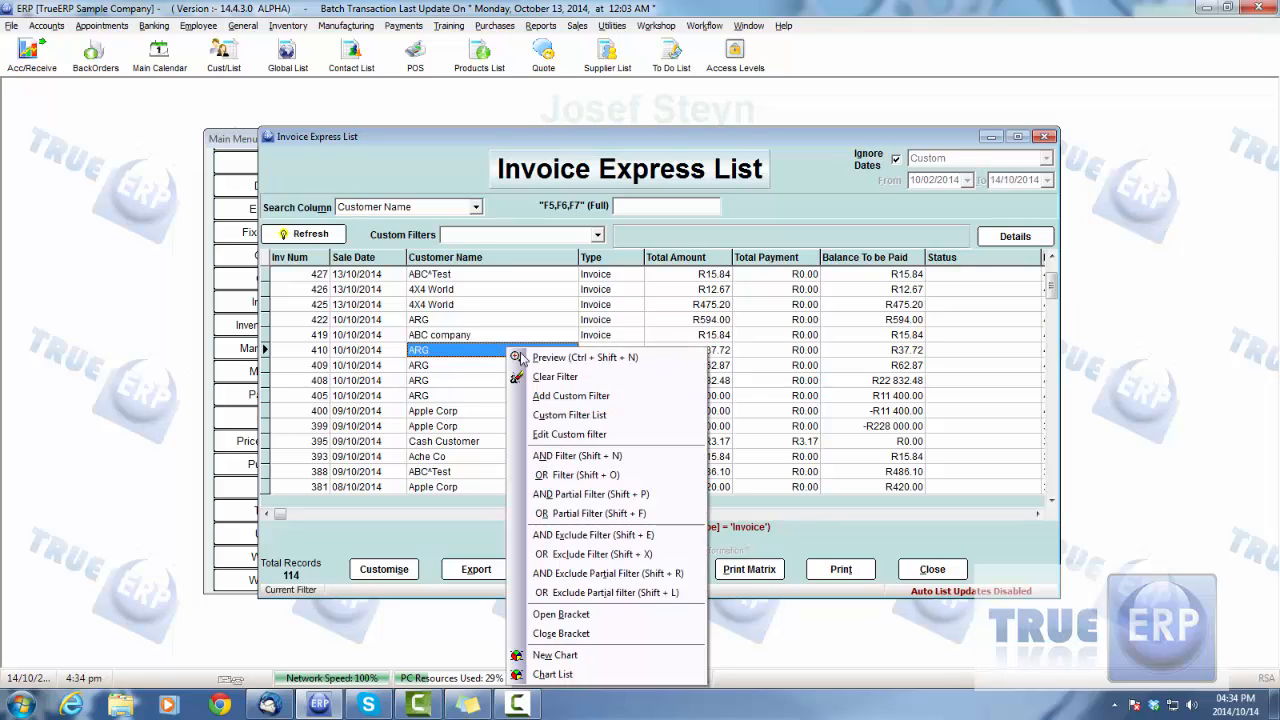
click(560, 377)
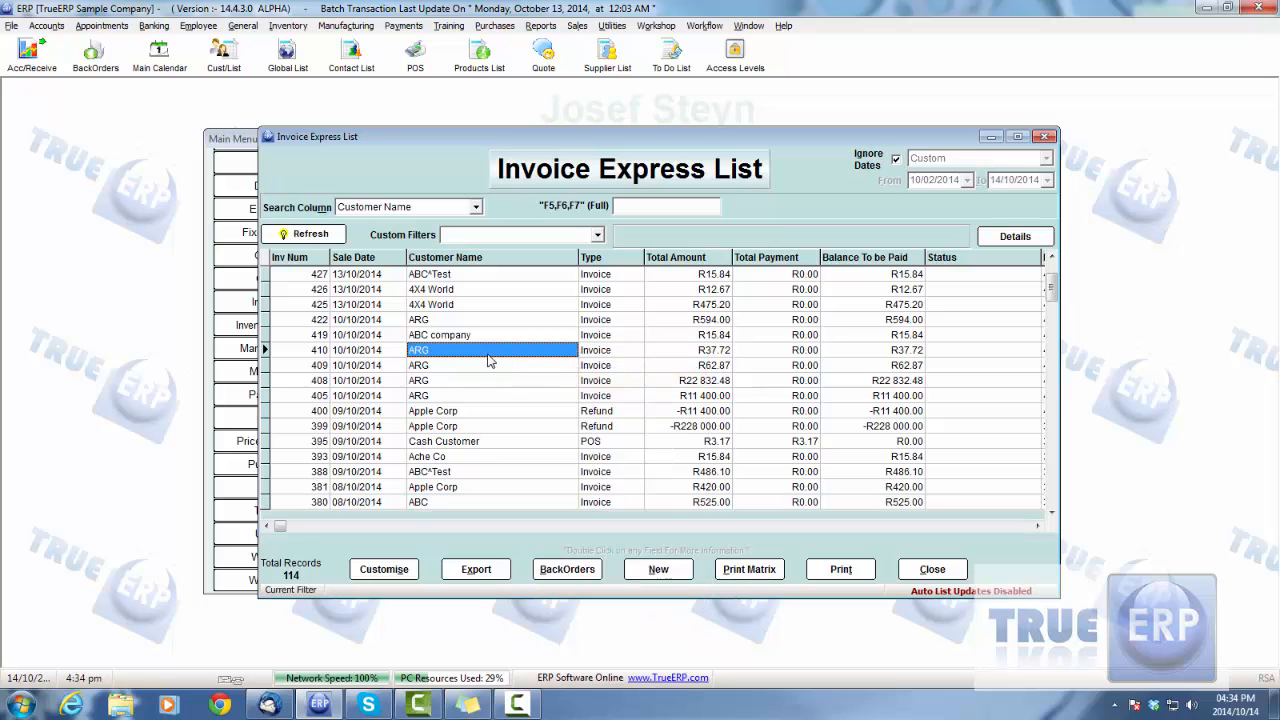
right_click(480, 352)
click(556, 118)
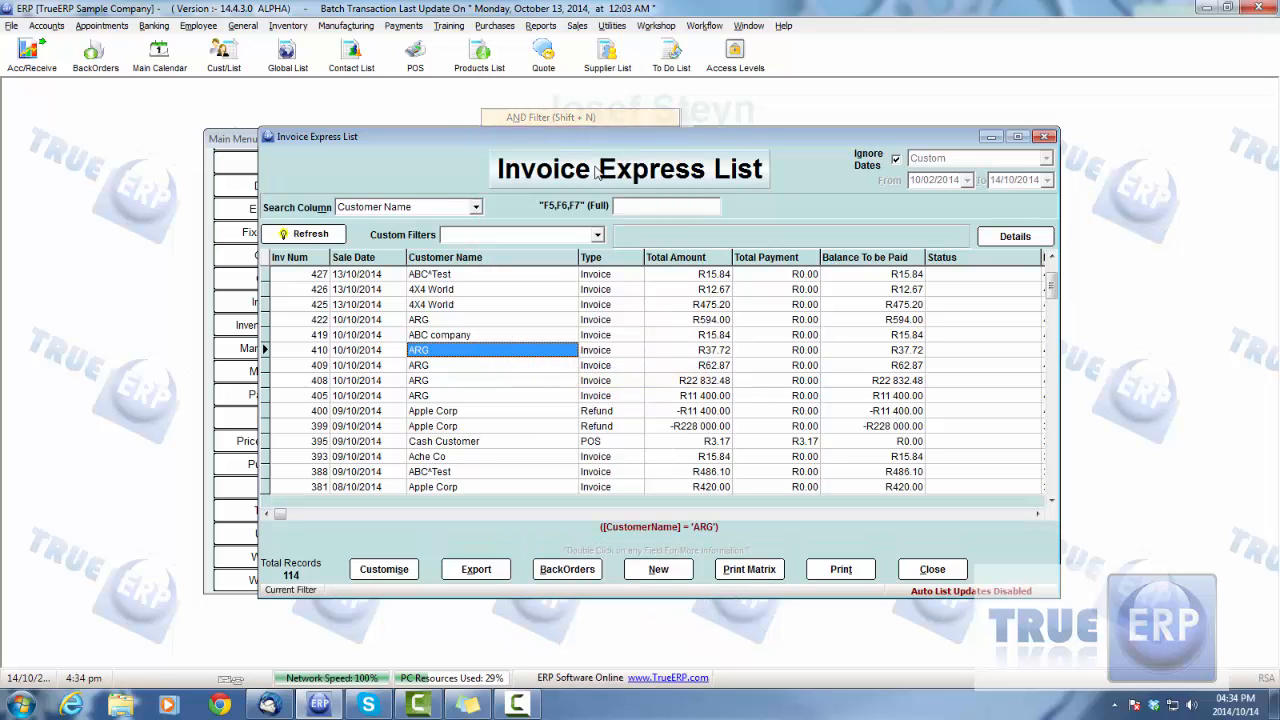
click(594, 351)
right_click(595, 351)
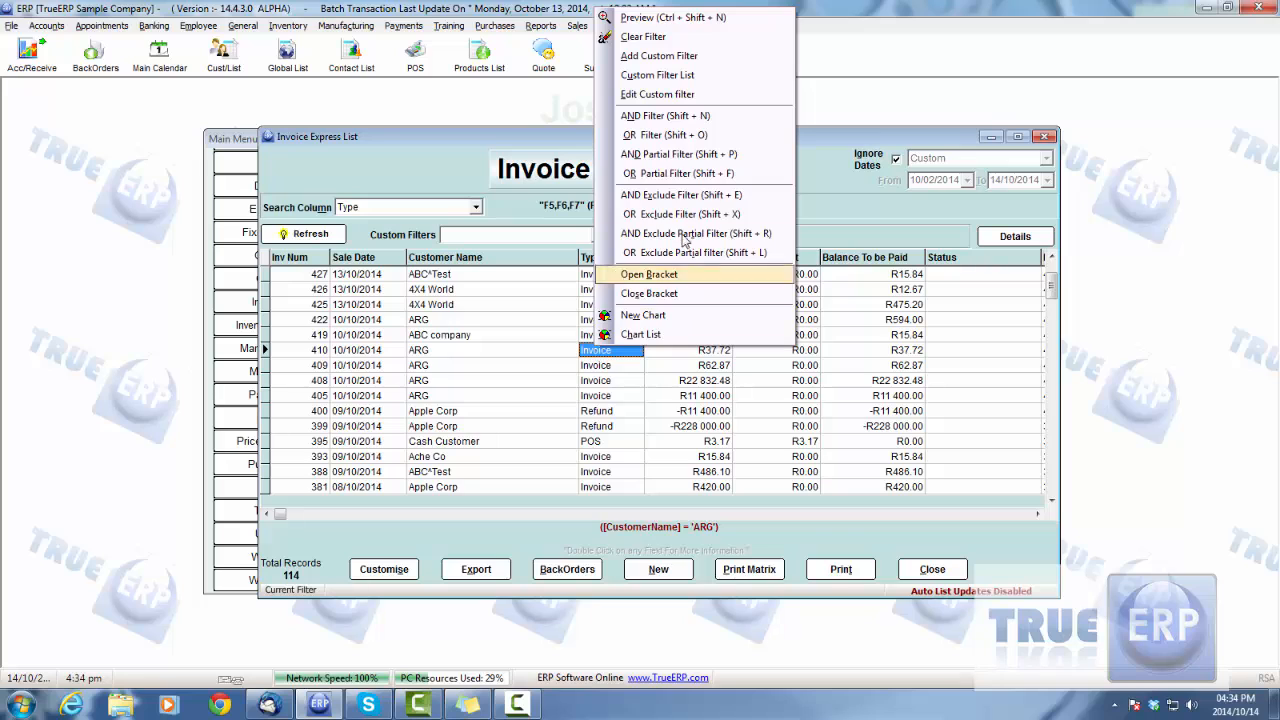
click(659, 137)
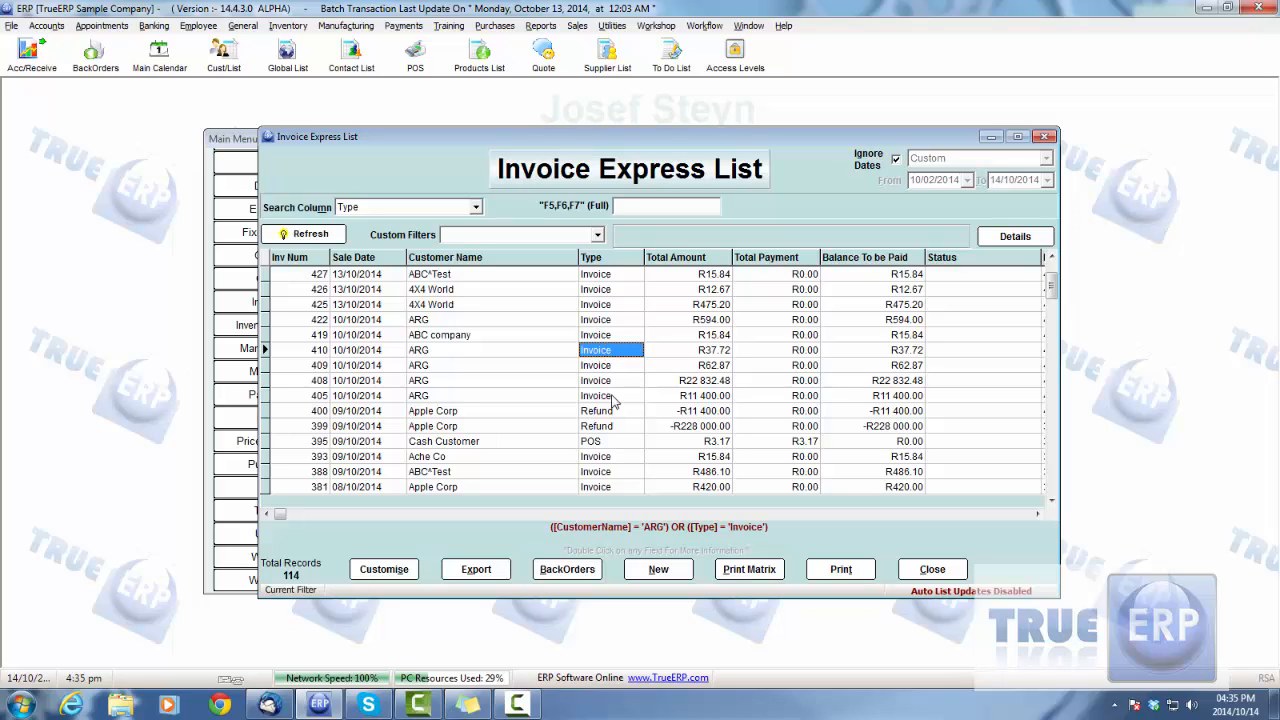
Step: Preview the OR filter on the invoice list and look through the filtered records from beginning to end
right_click(492, 352)
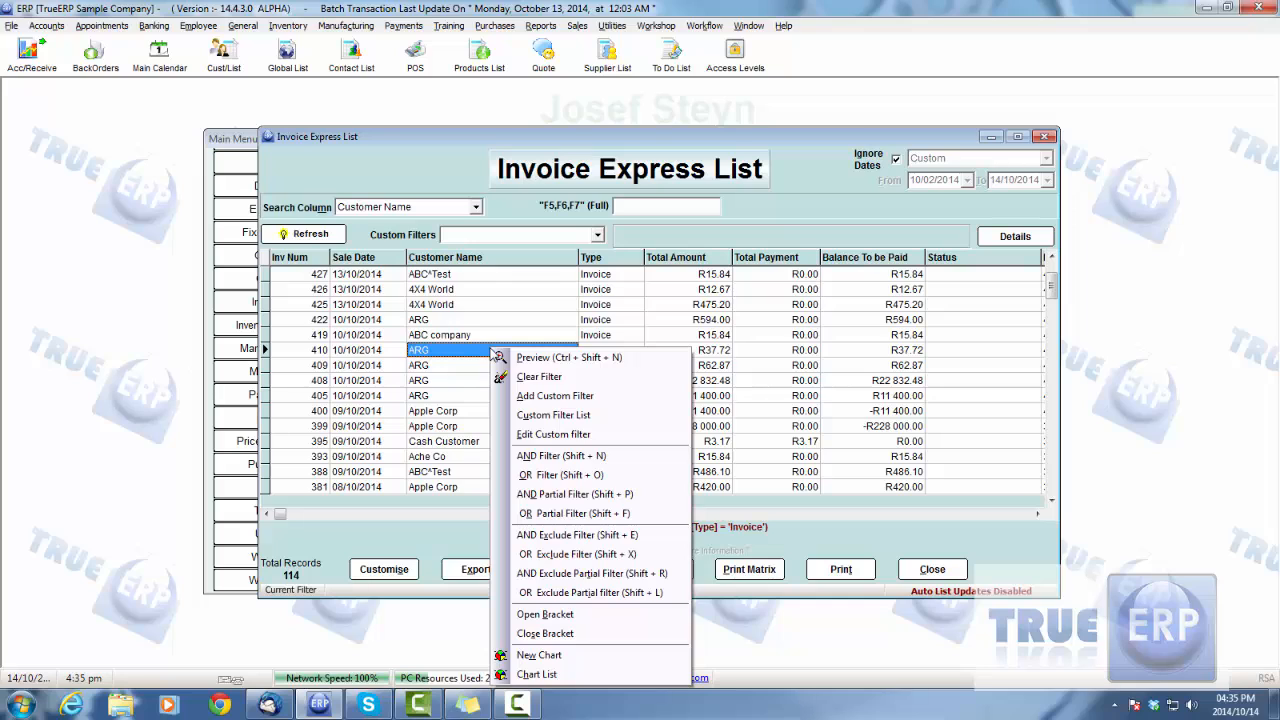
key(shift+o)
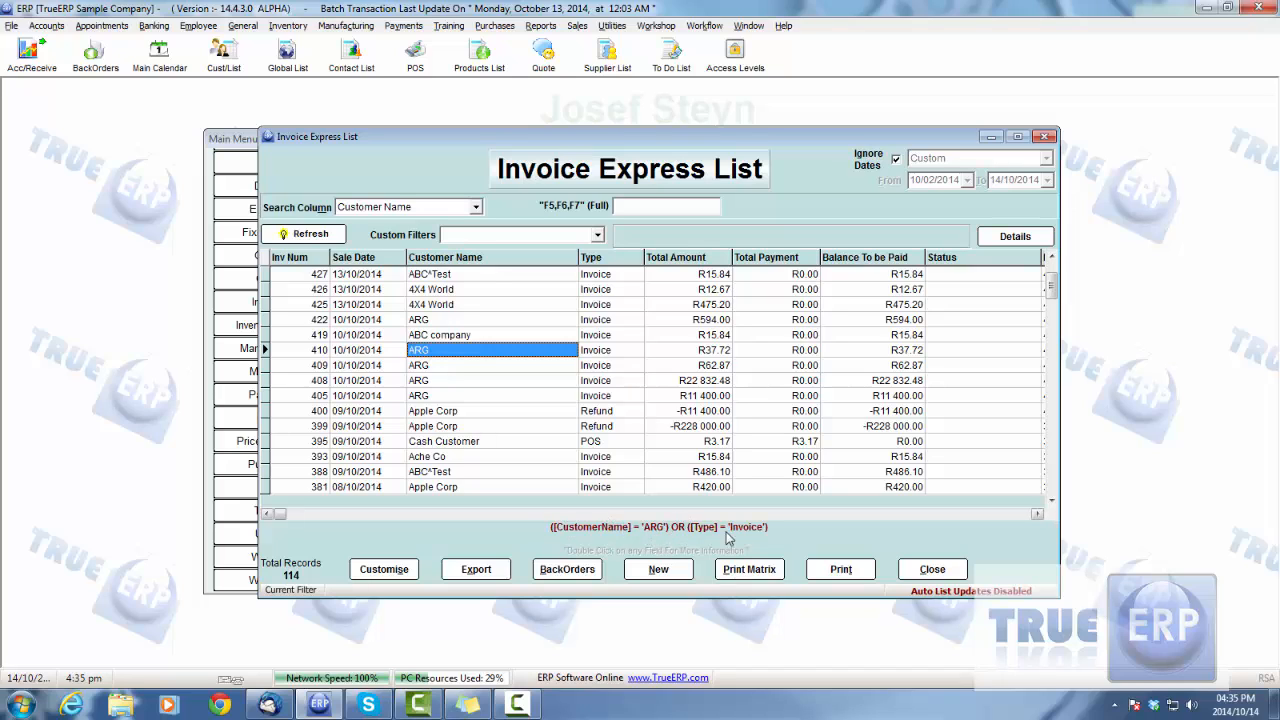
right_click(462, 355)
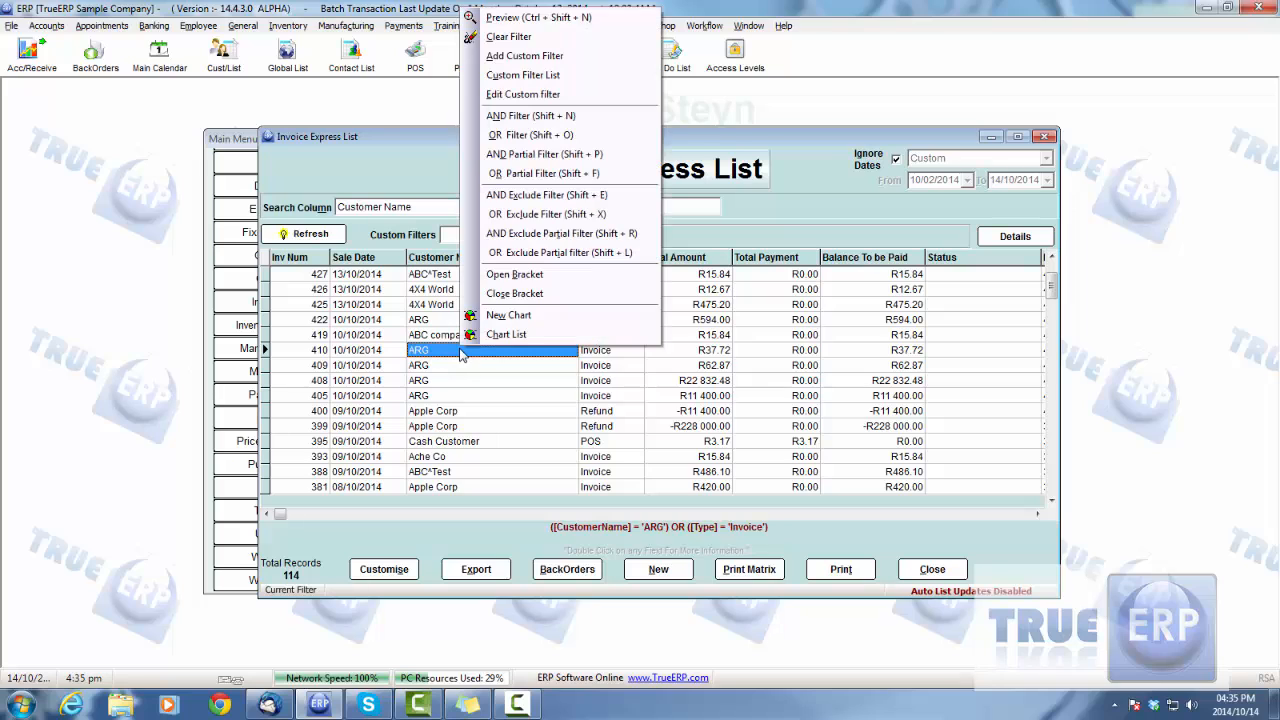
click(513, 19)
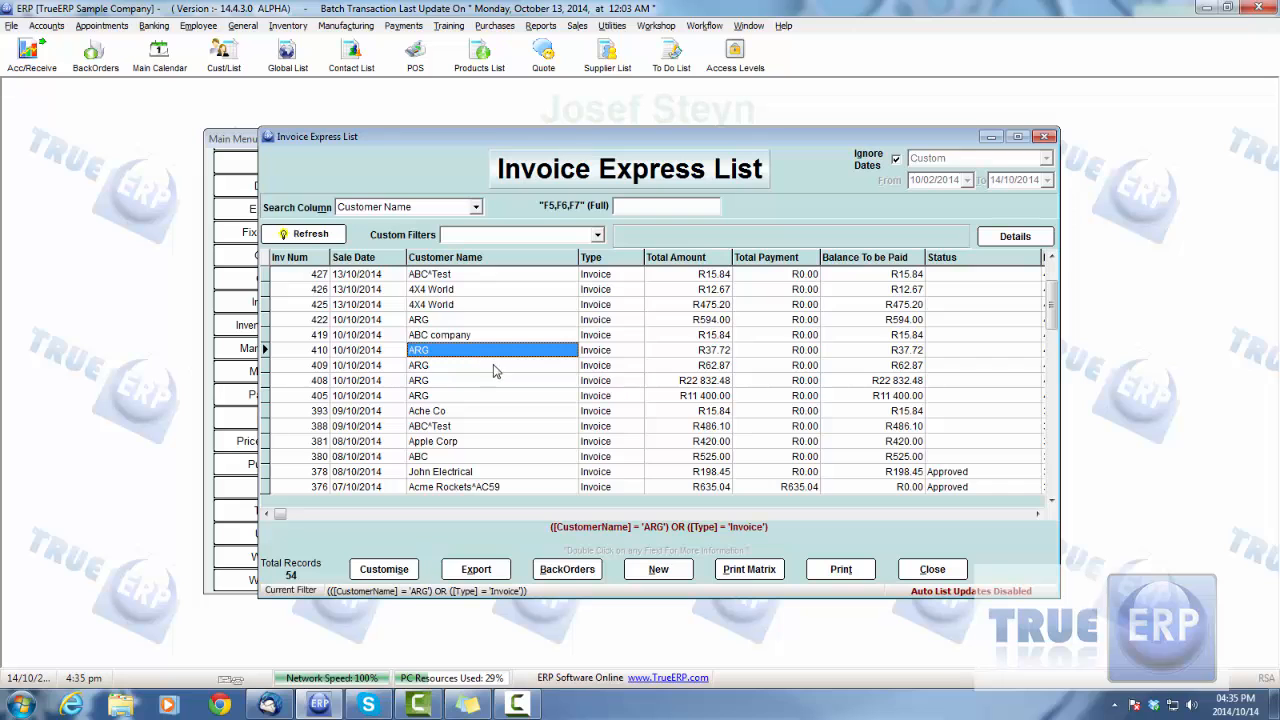
scroll(450, 350, down, 10)
click(615, 307)
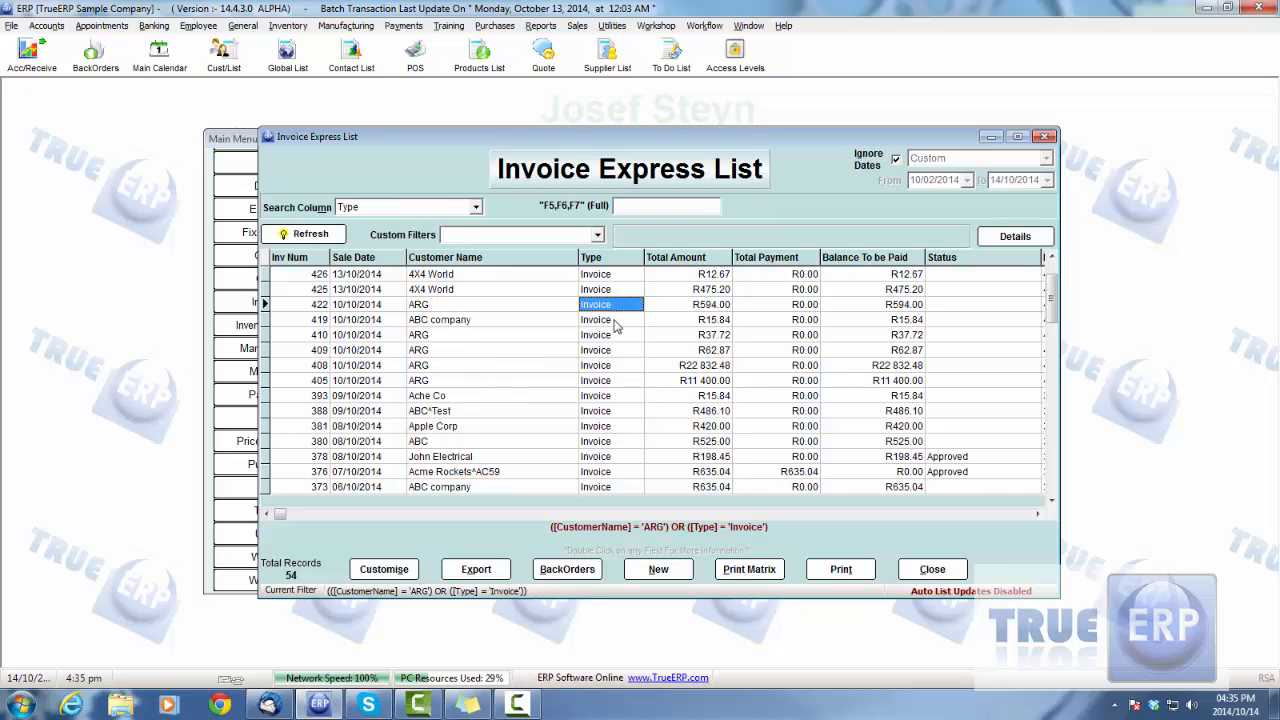
scroll(640, 440, down, 10)
scroll(643, 446, down, 10)
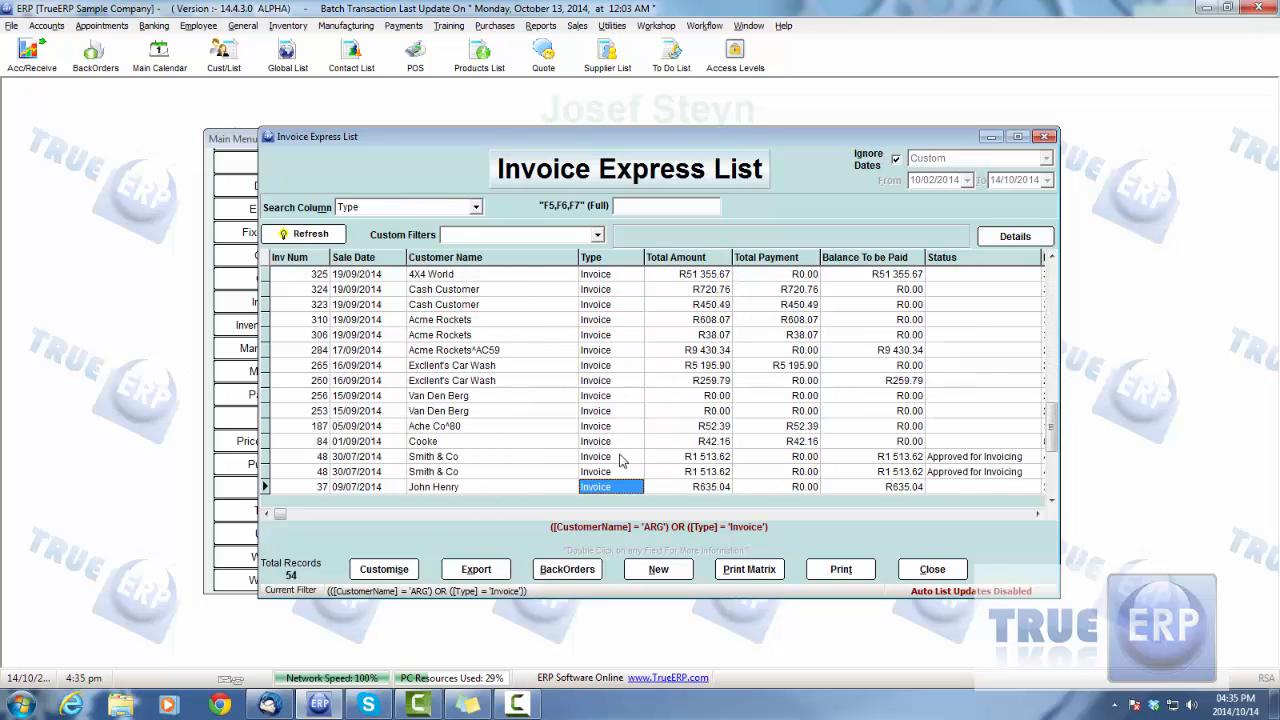
scroll(1050, 370, up, 15)
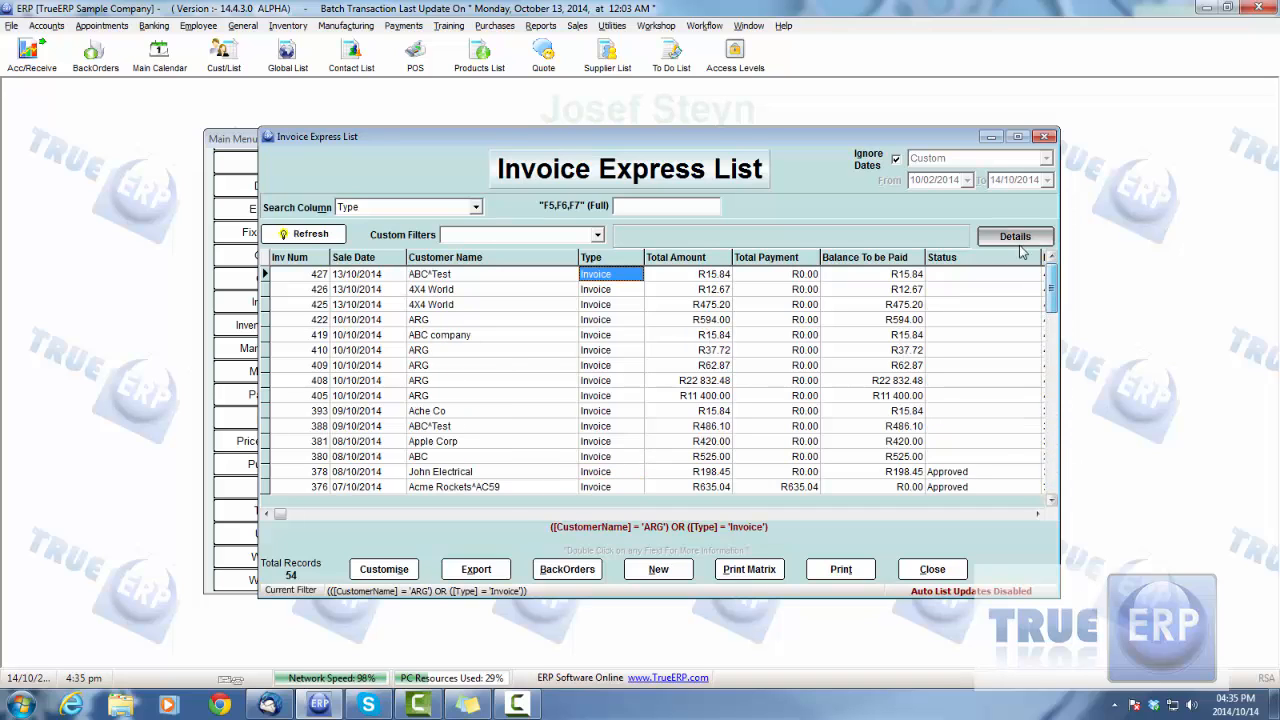
Step: Clear the OR filter and build a filter for customer name ARG AND type Invoice from the row of invoice 410
right_click(495, 336)
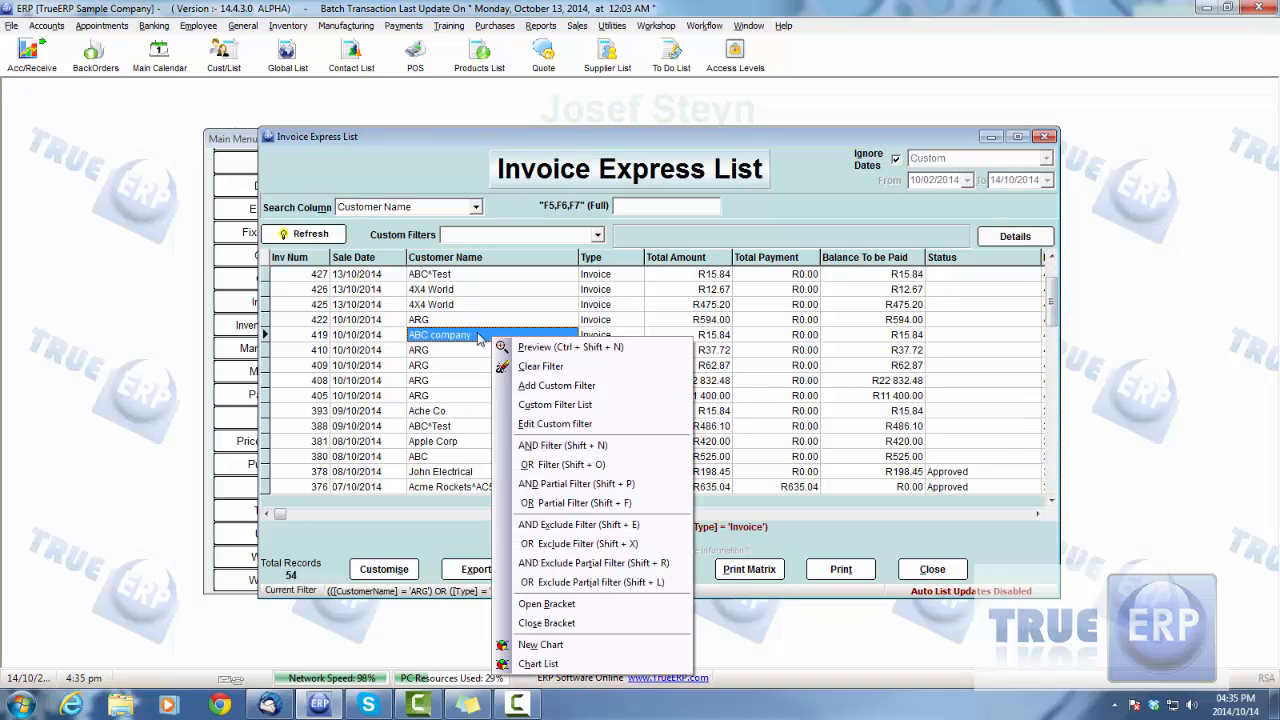
click(570, 366)
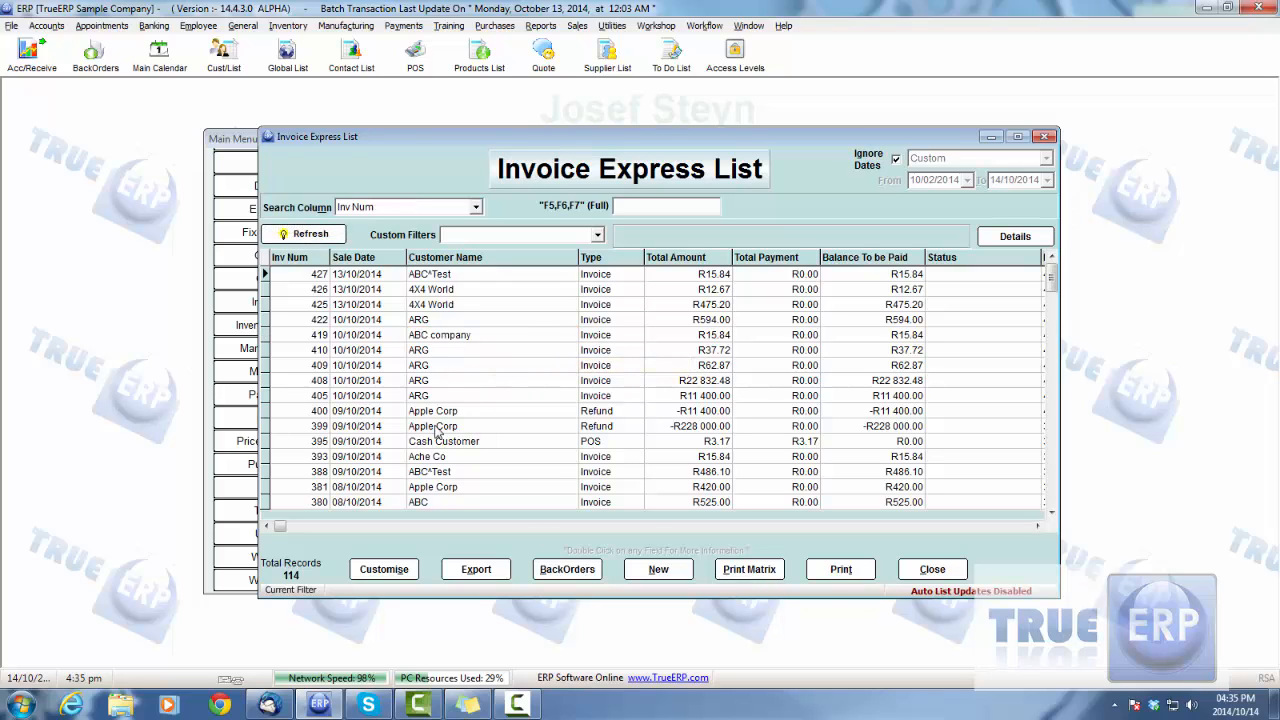
click(459, 350)
right_click(459, 350)
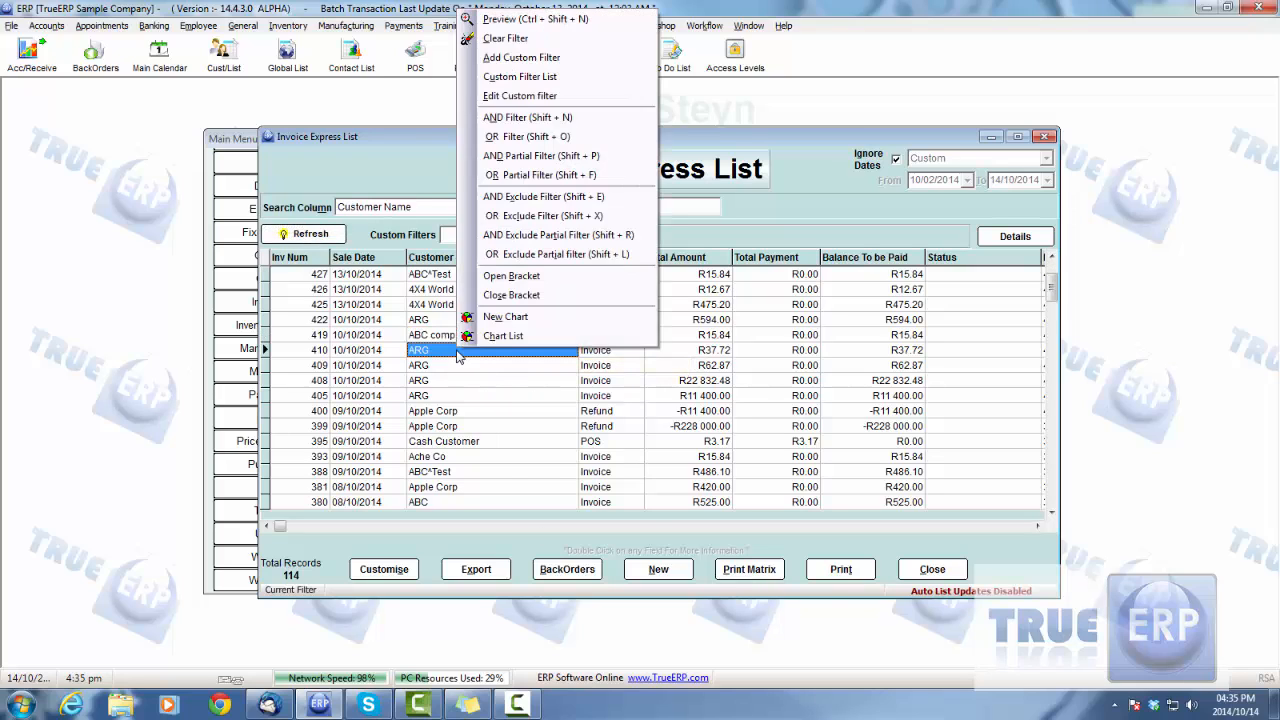
click(545, 118)
click(601, 350)
right_click(601, 350)
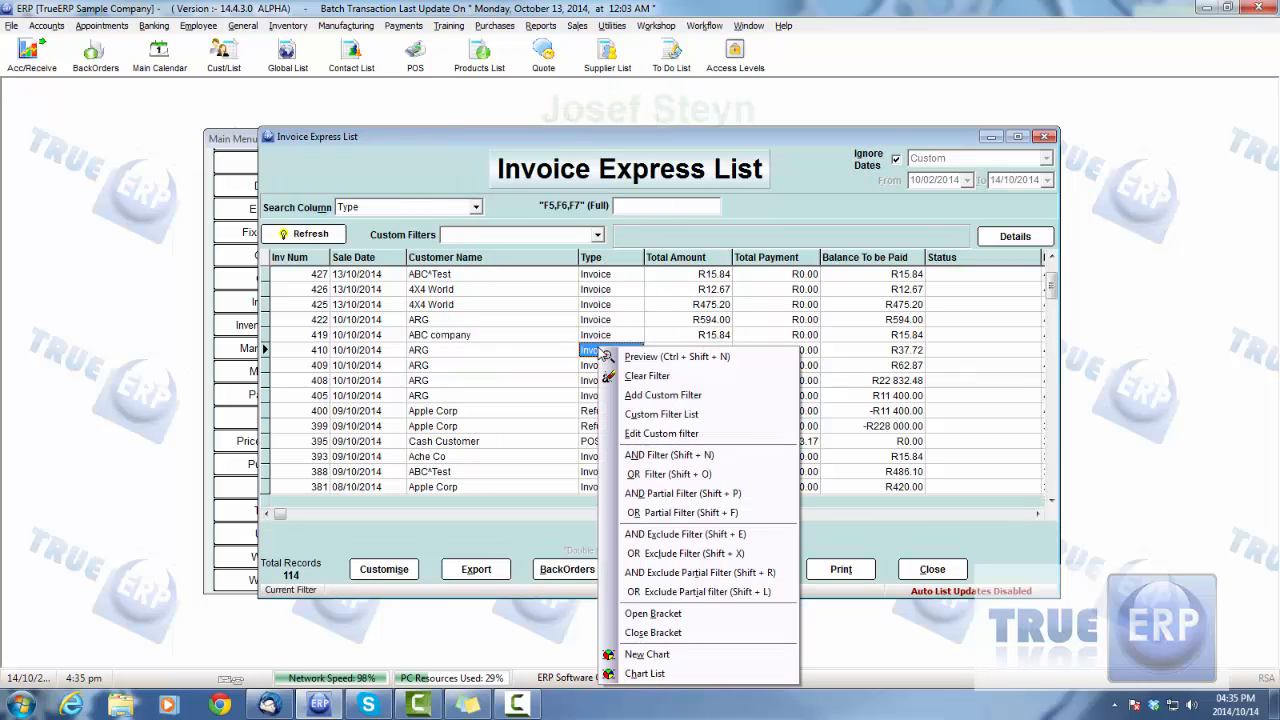
click(668, 455)
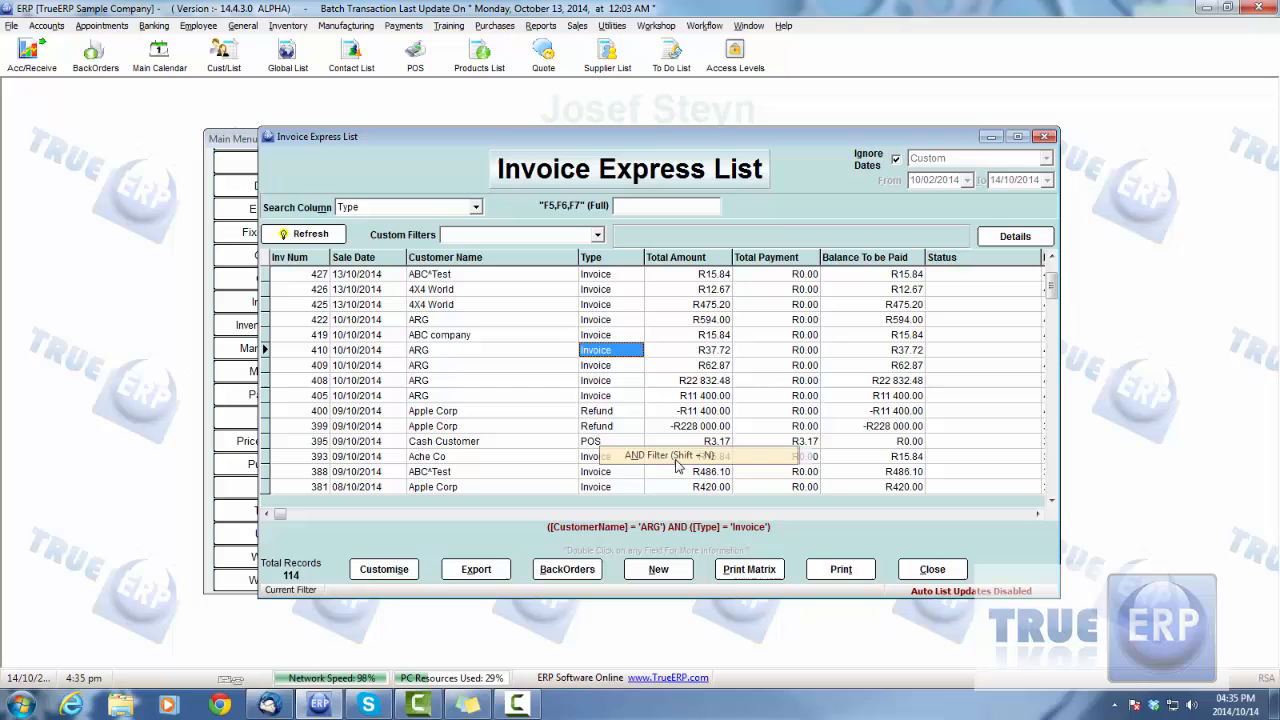
Step: Preview the AND filter on the invoice list and look through the filtered ARG records
right_click(597, 355)
click(650, 15)
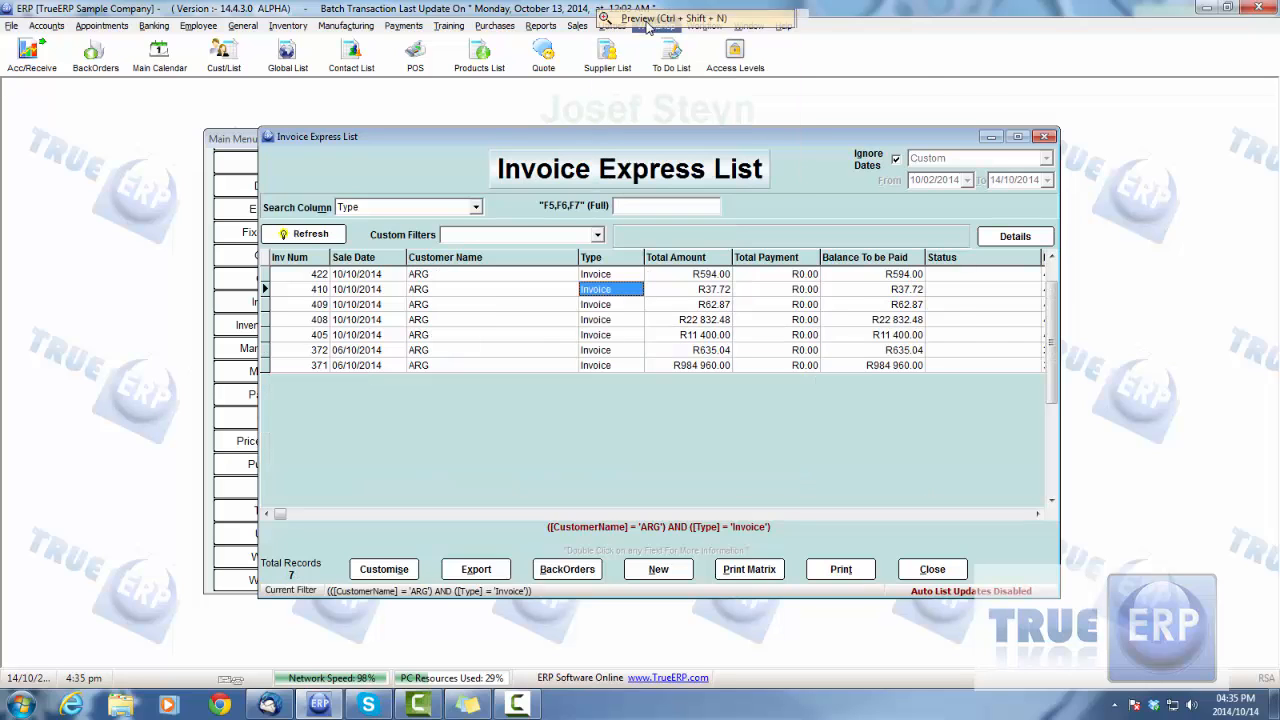
click(471, 352)
scroll(448, 326, up, 5)
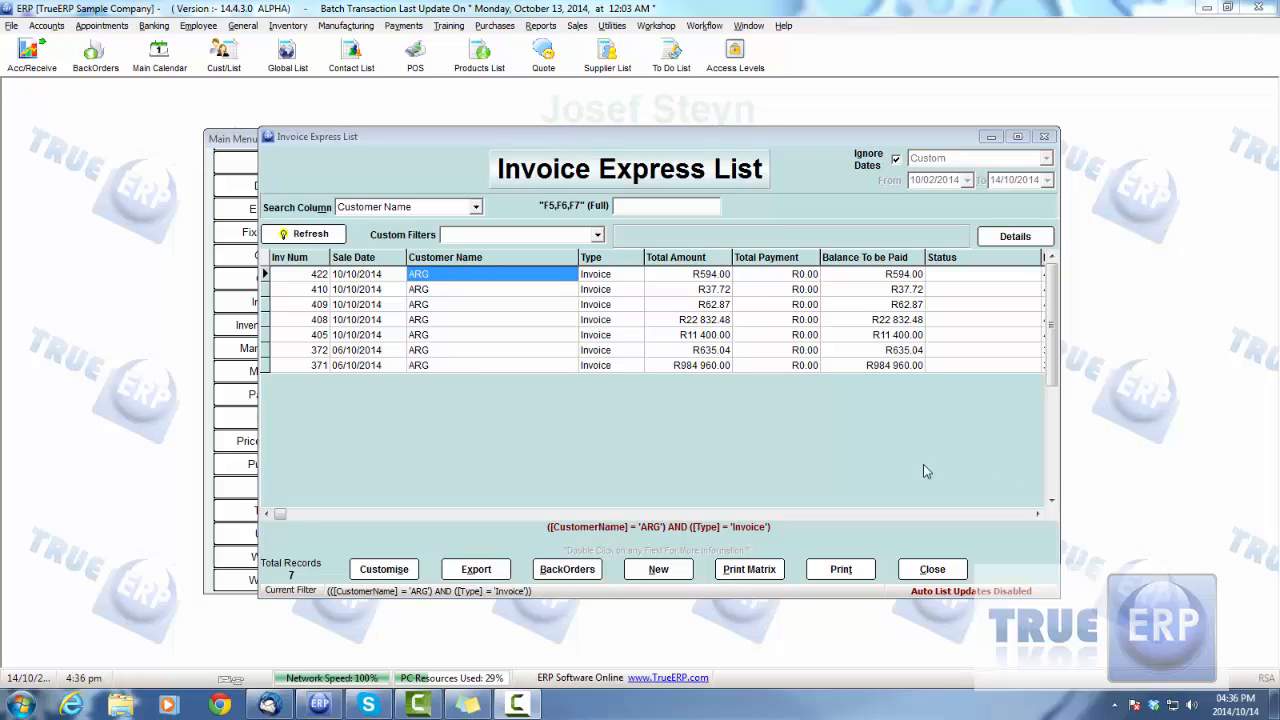
click(542, 292)
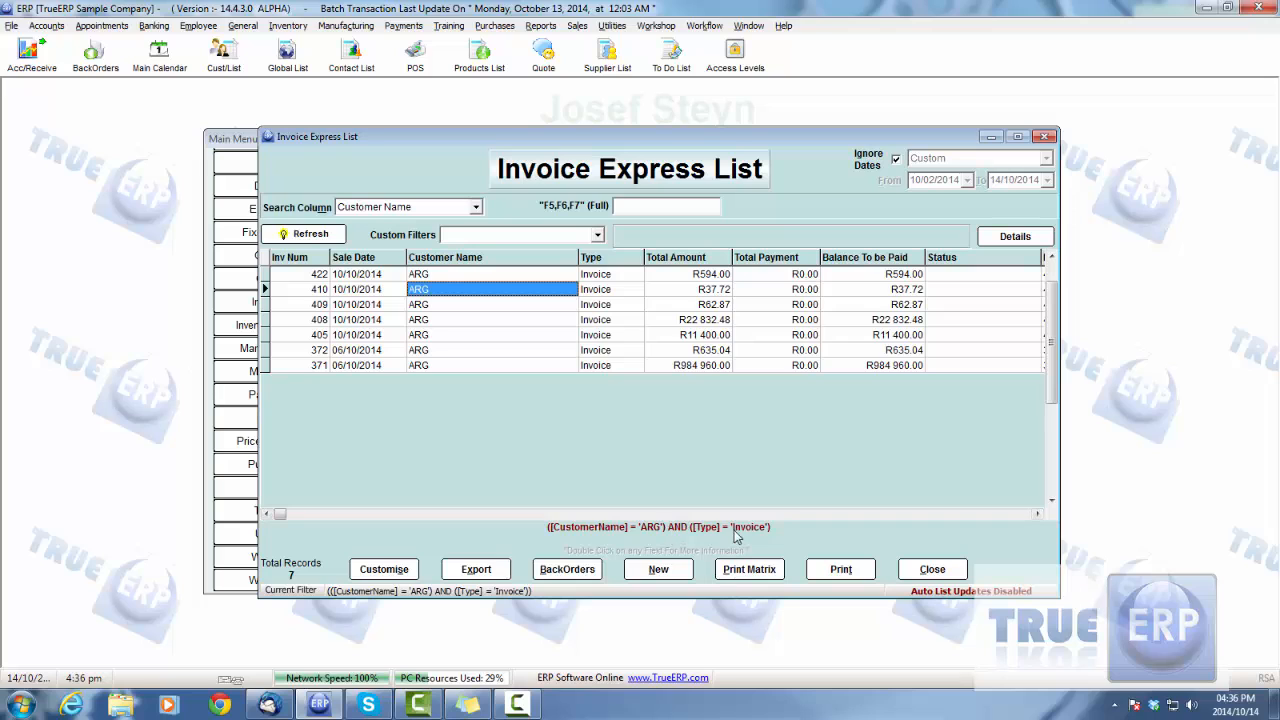
Step: Save the current filter conditions as an active custom filter named ARG Invoice
right_click(443, 308)
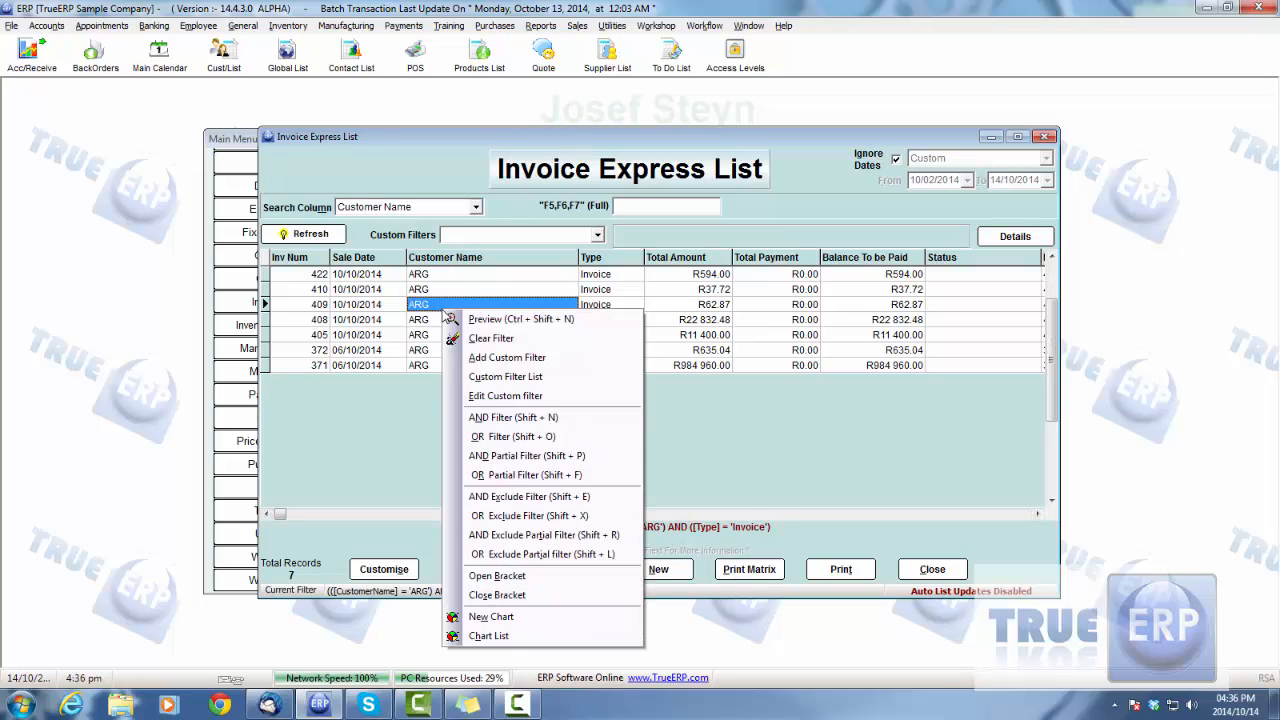
right_click(422, 320)
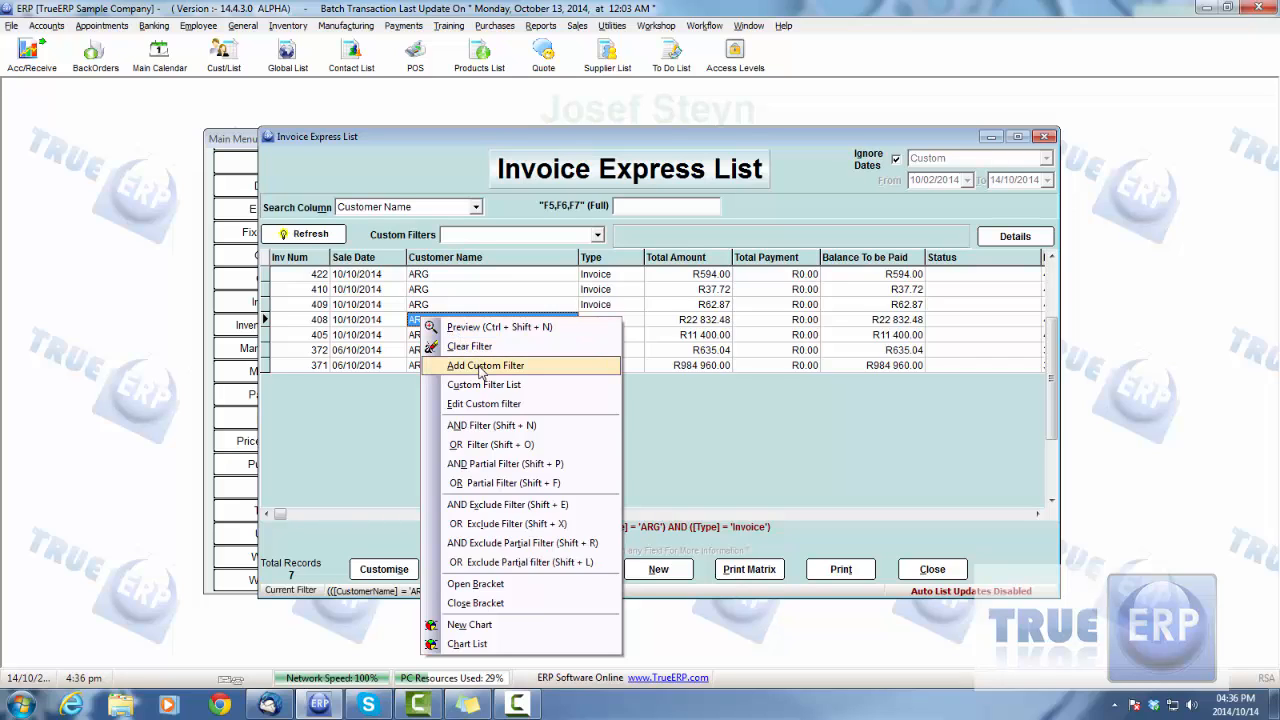
click(483, 366)
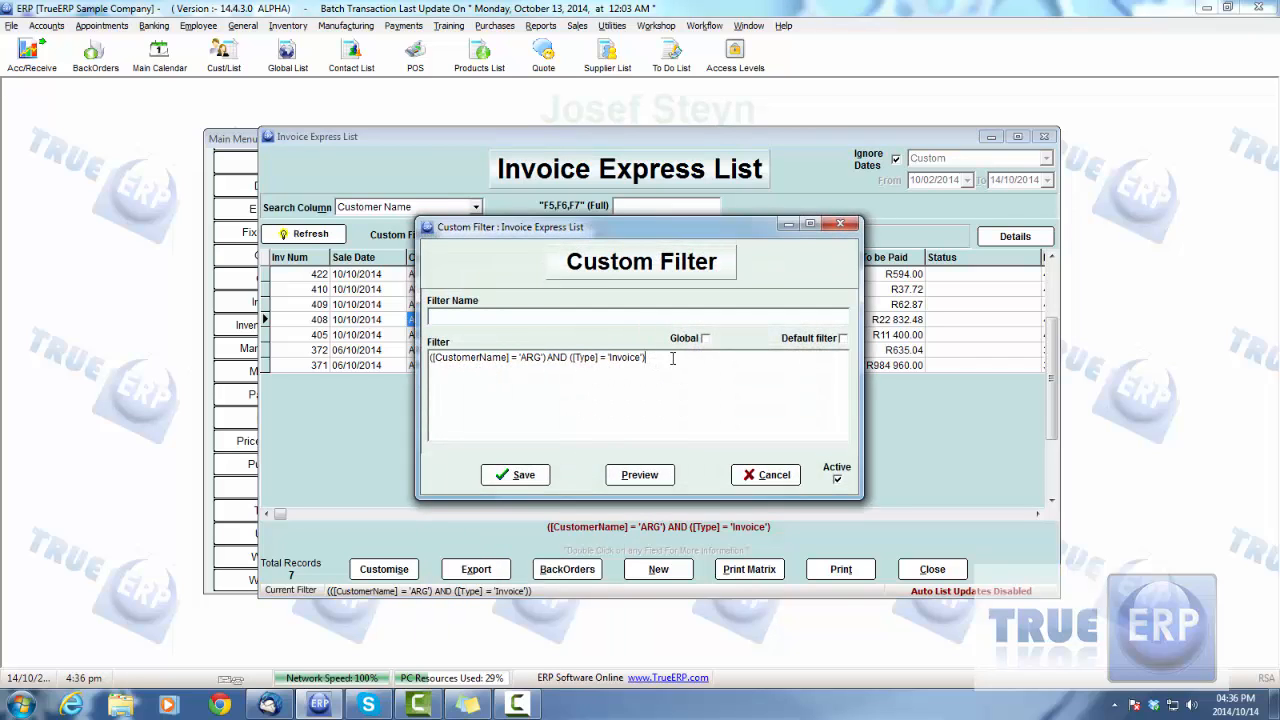
drag(672, 358, 407, 356)
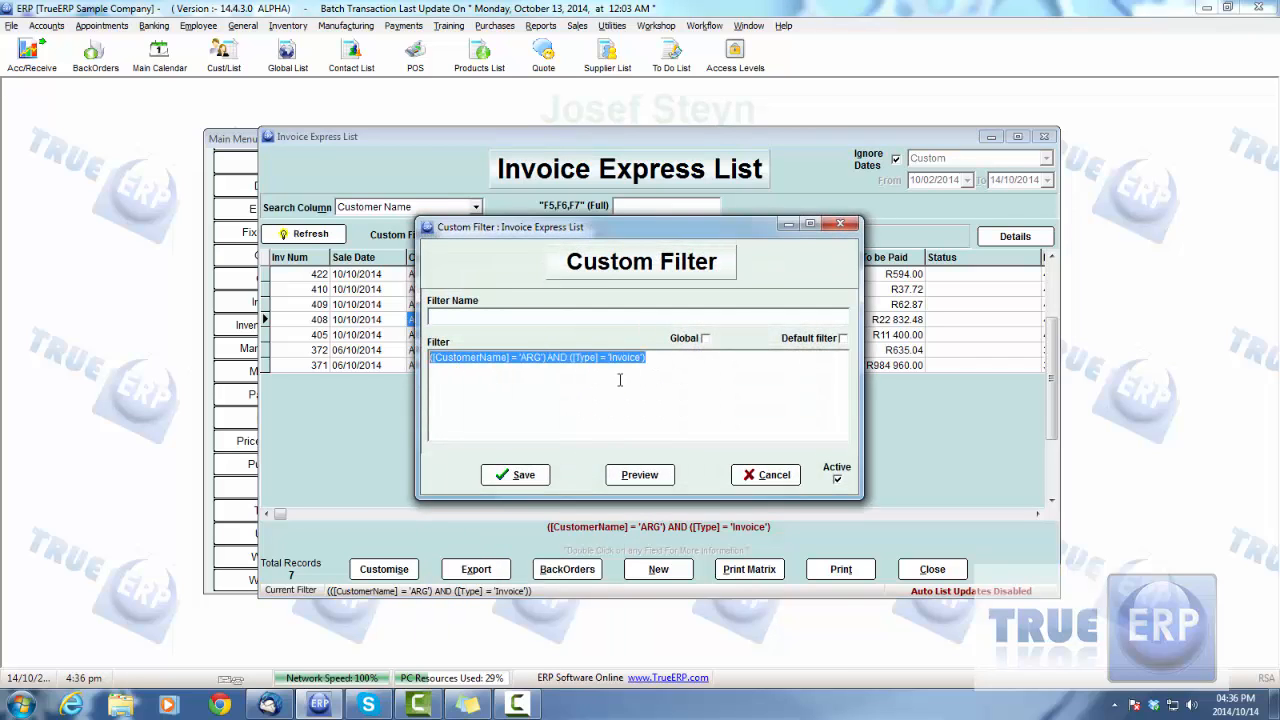
drag(660, 358, 391, 357)
click(457, 316)
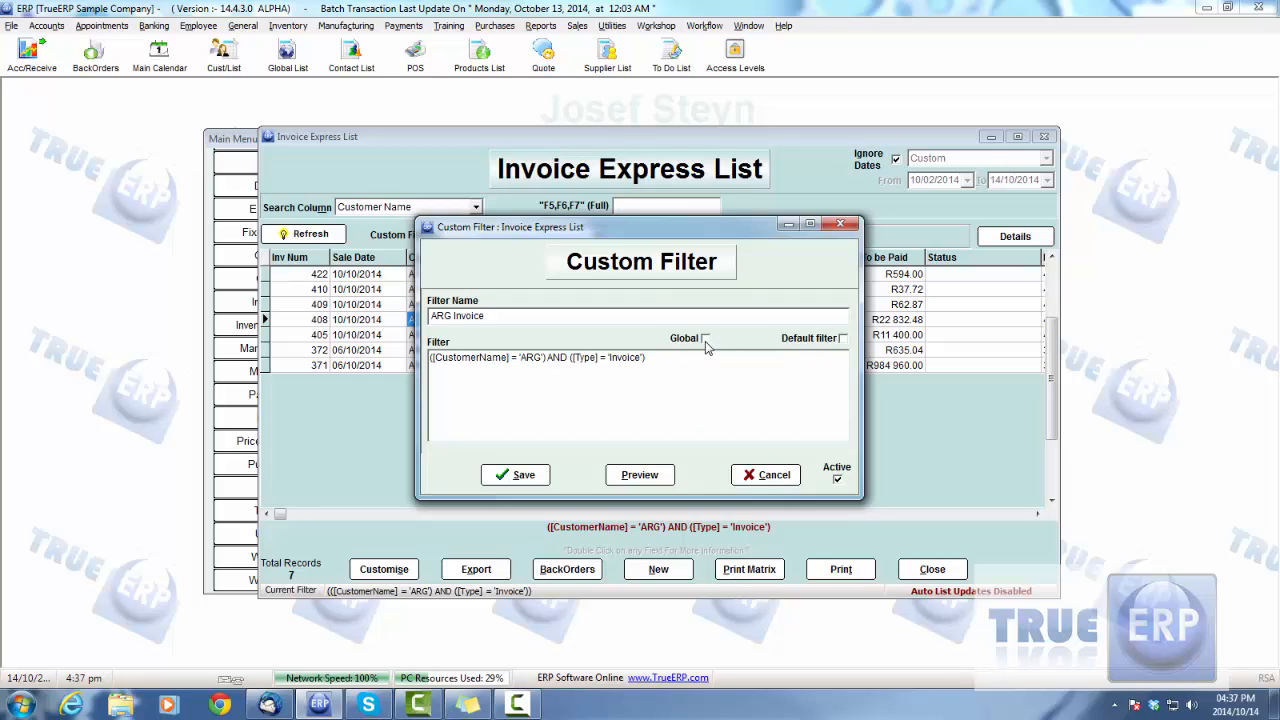
click(838, 481)
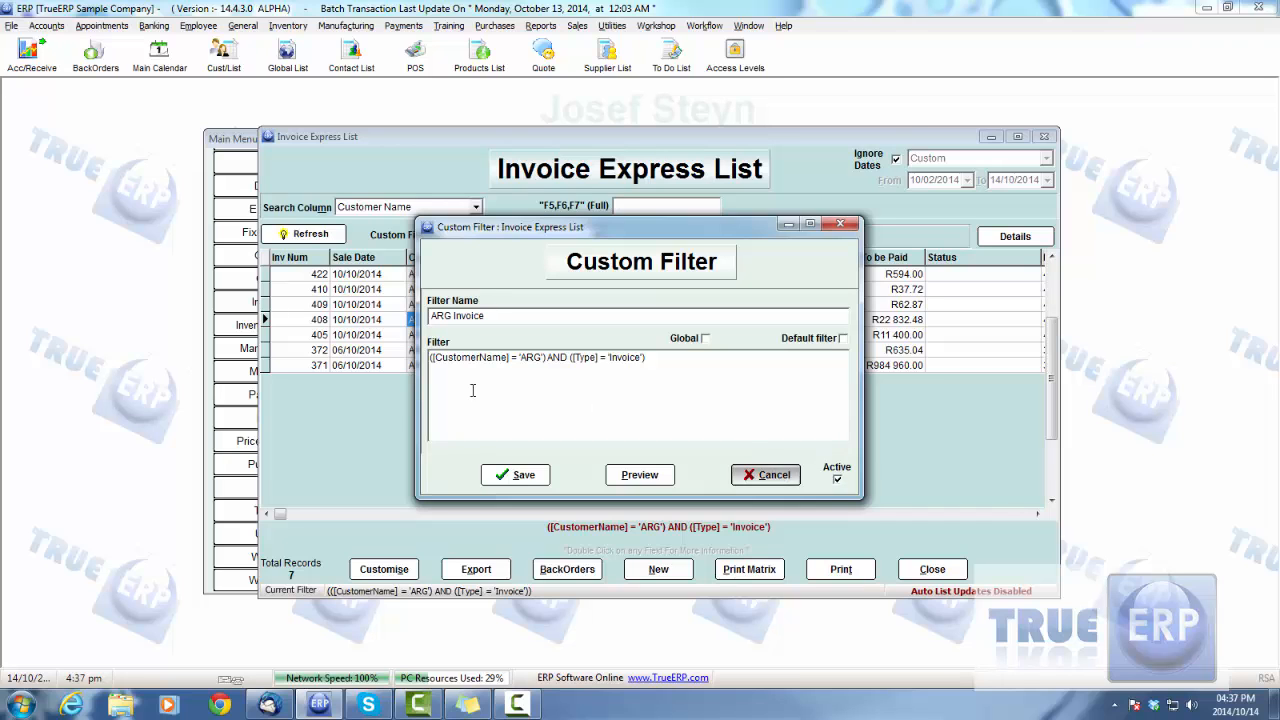
click(518, 476)
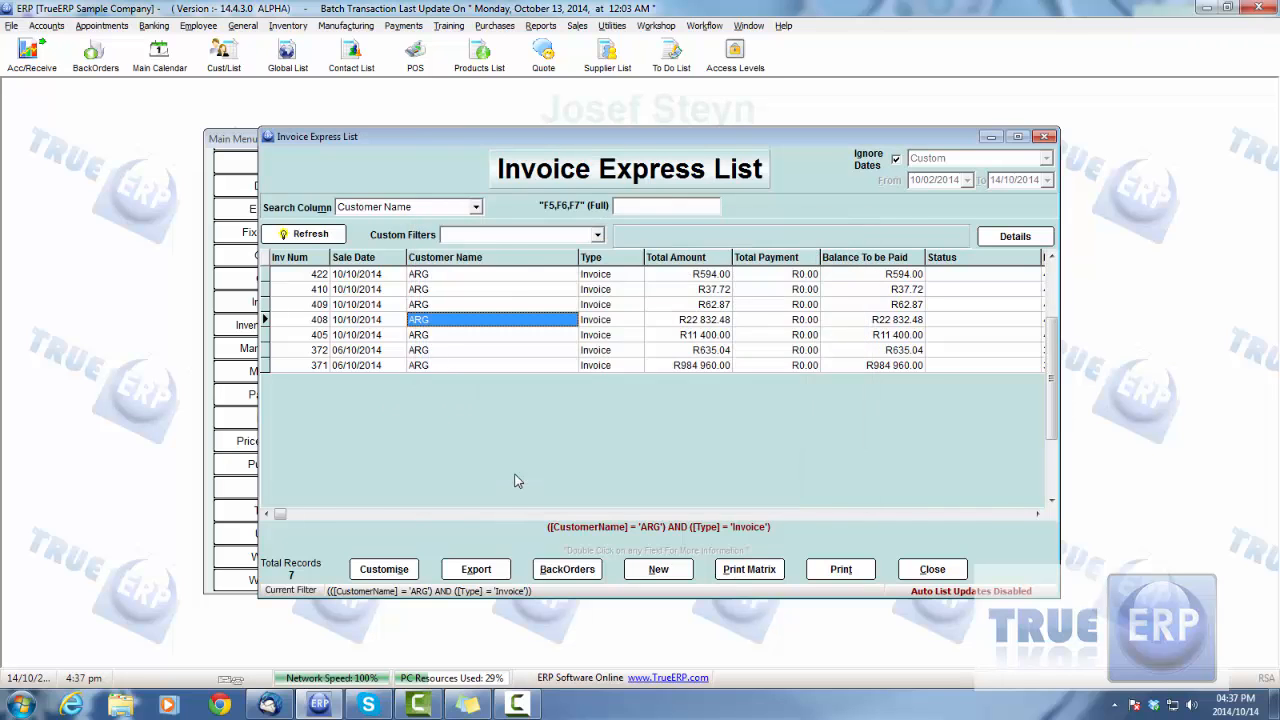
Step: Close and reopen the Invoice Express List and apply the saved custom filter ARG Invoice
key(Escape)
click(729, 345)
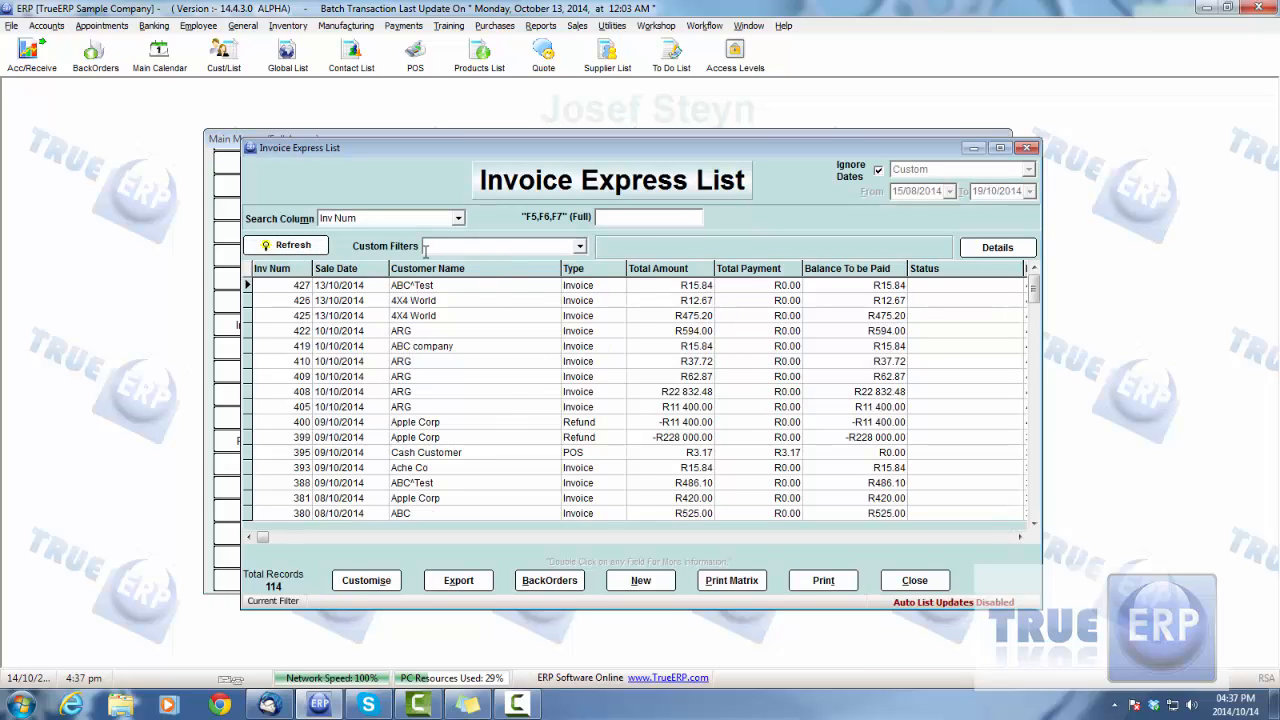
click(580, 247)
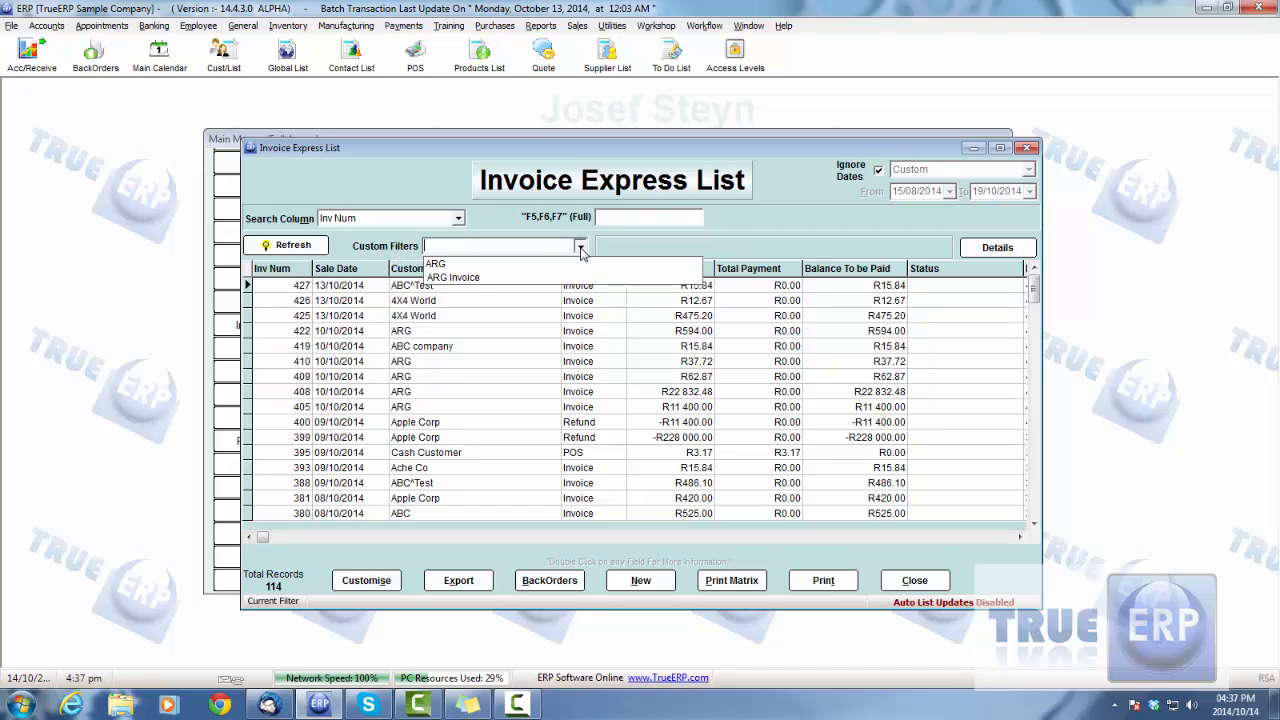
click(463, 279)
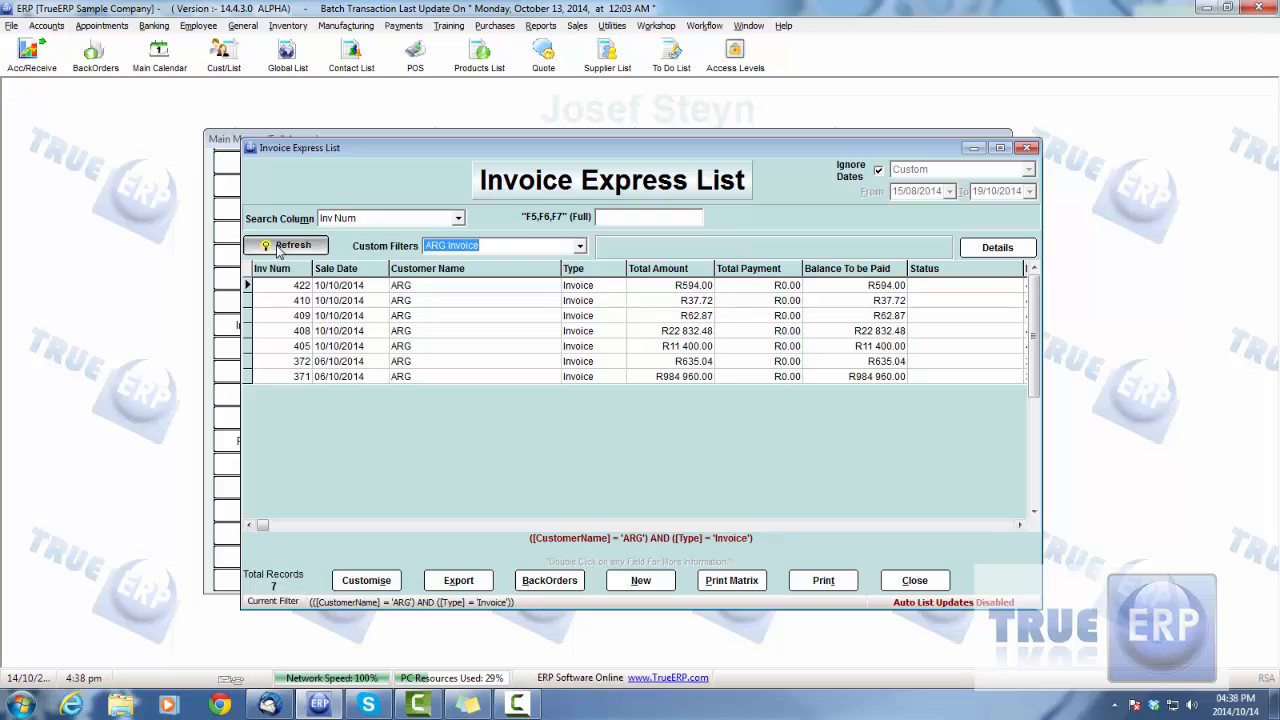
Step: Reopen the Invoice Express List without a filter and review the filter commands for an ARG row and the saved custom filters
click(914, 580)
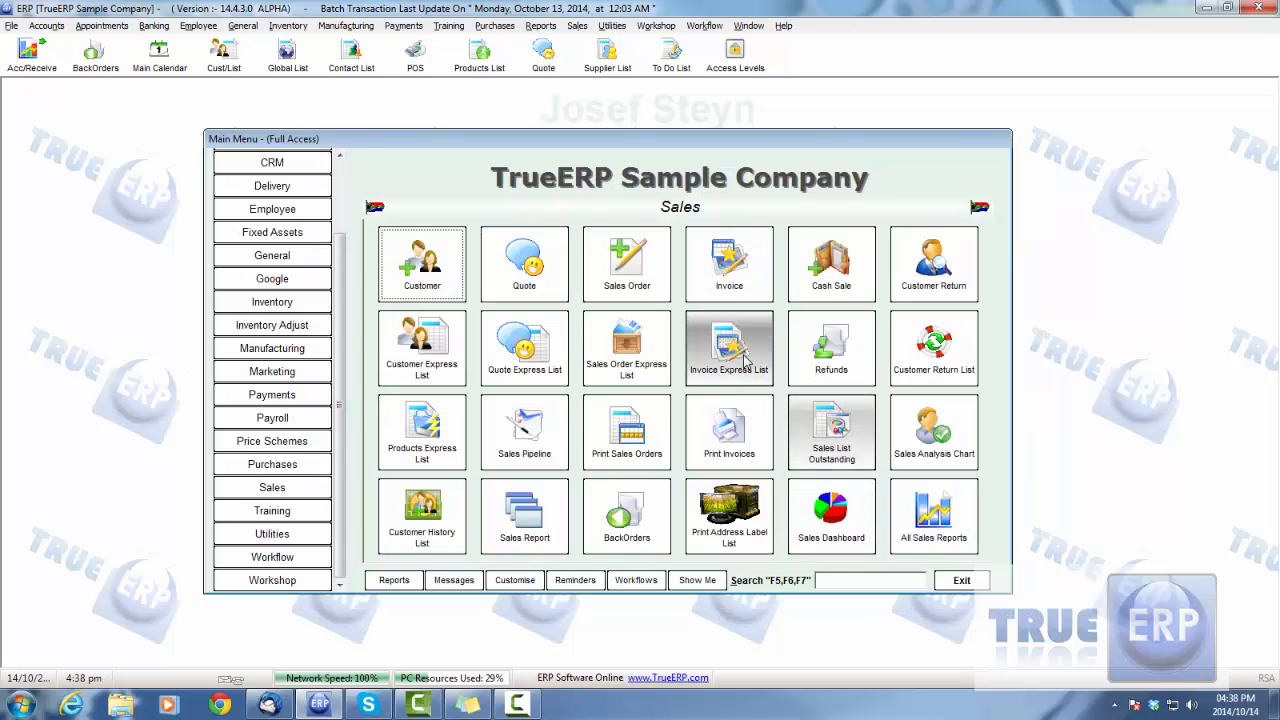
click(745, 358)
click(455, 333)
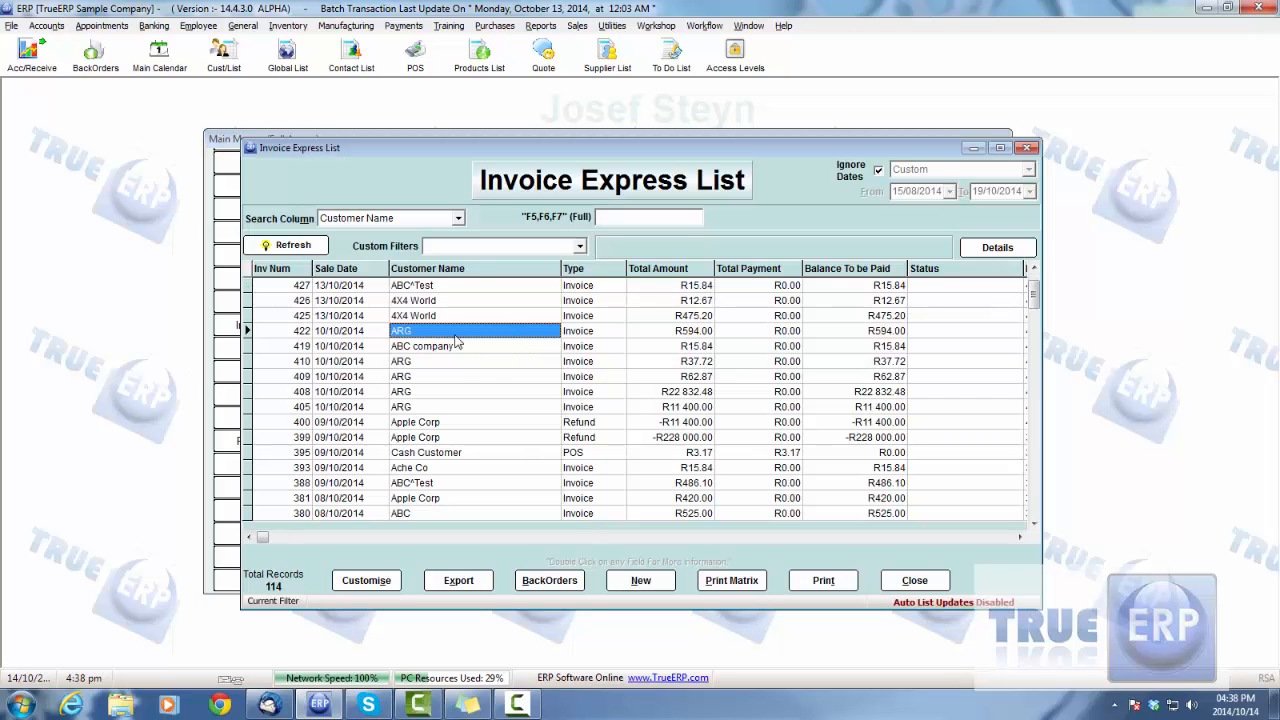
right_click(424, 333)
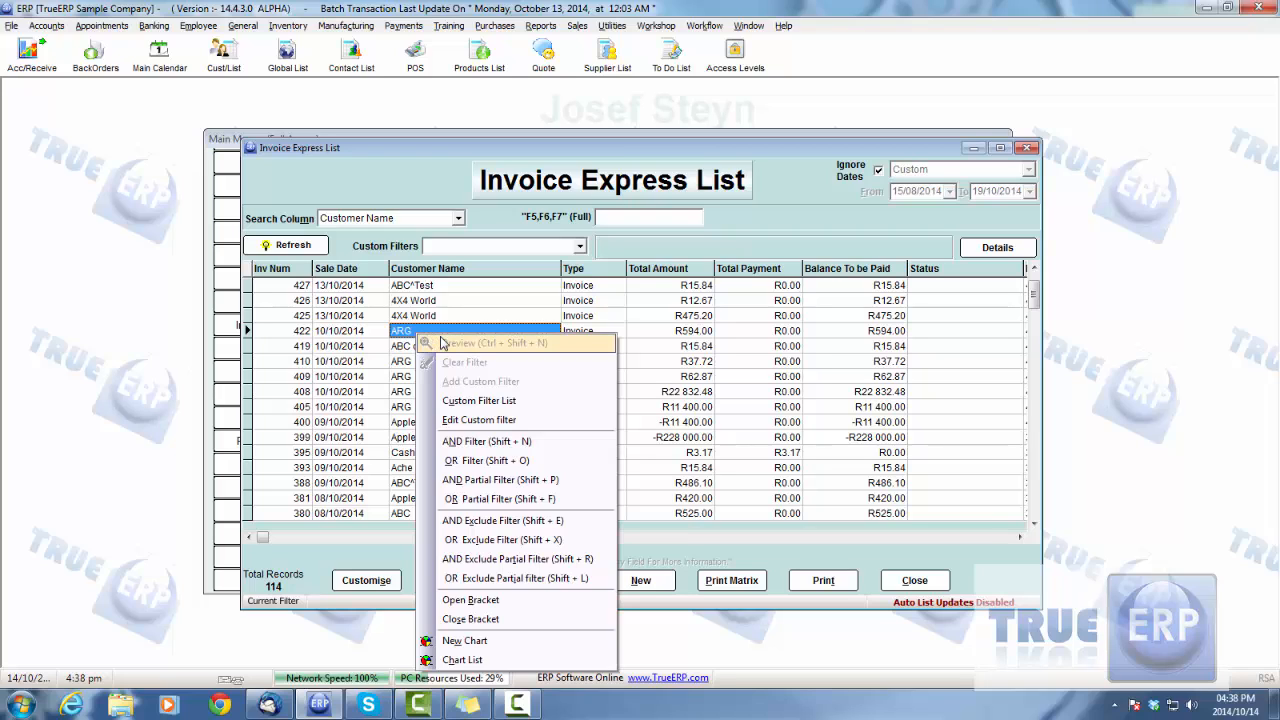
click(639, 335)
click(443, 333)
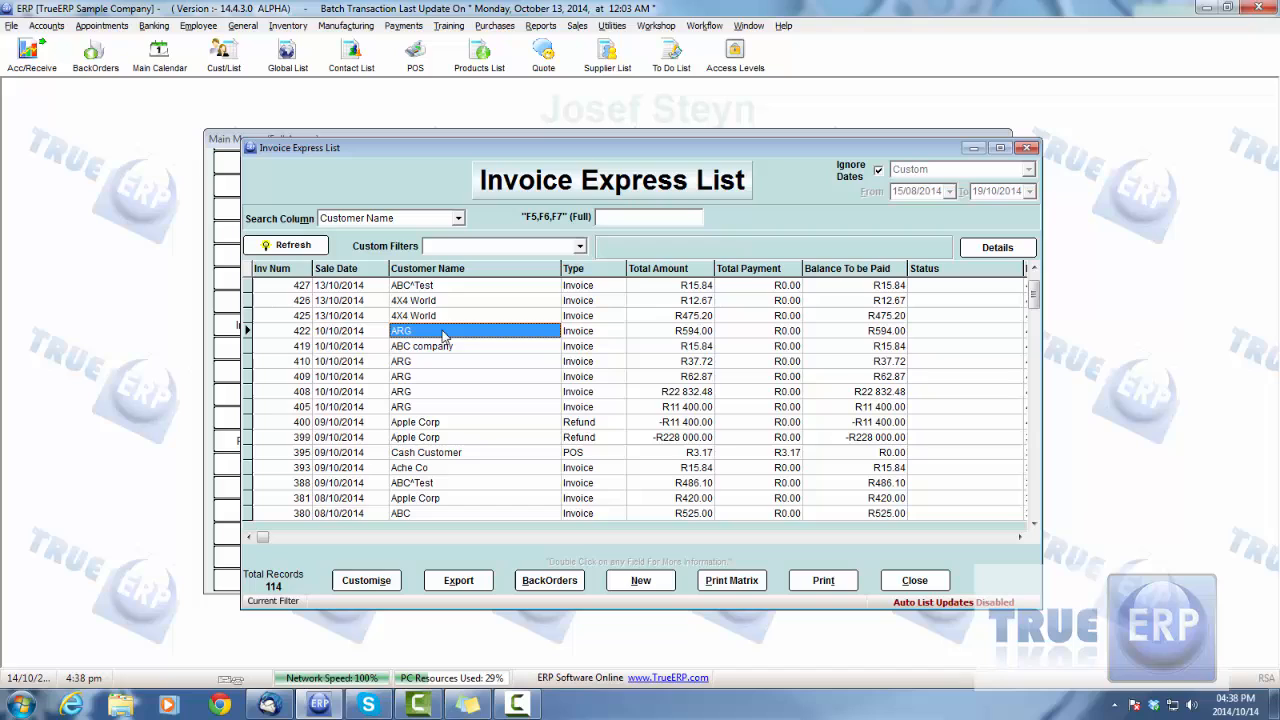
click(580, 246)
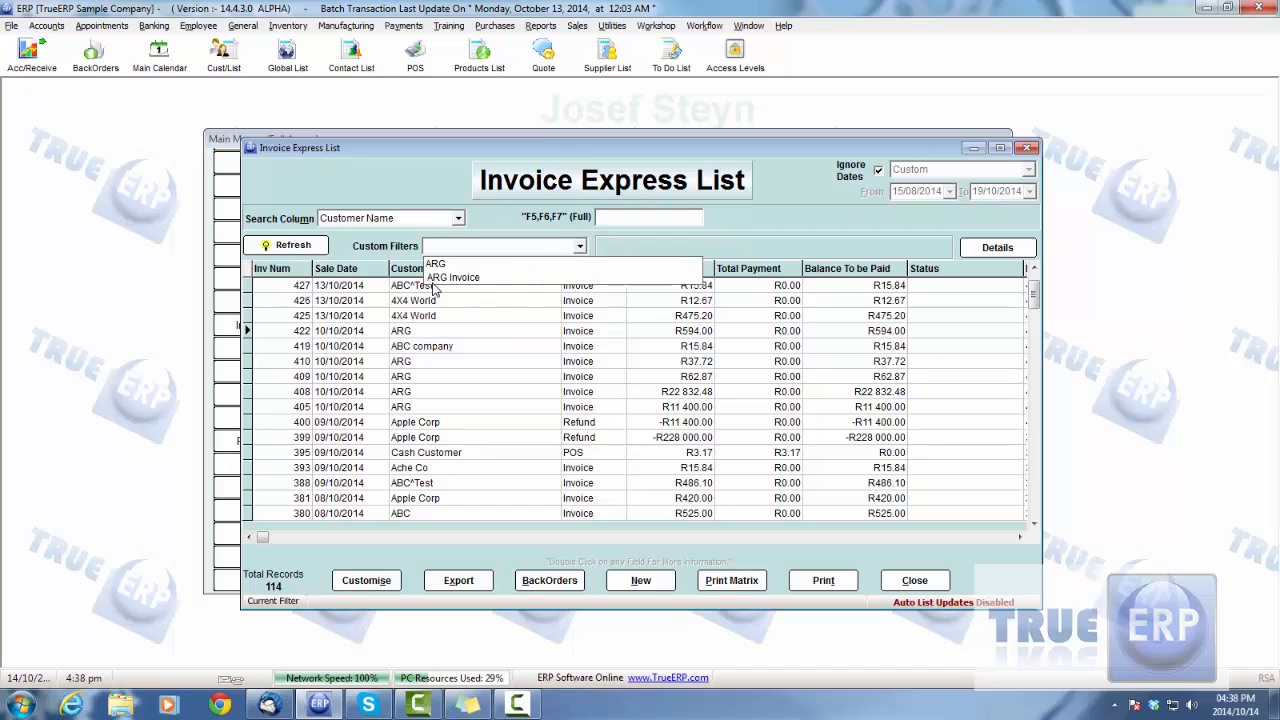
click(445, 333)
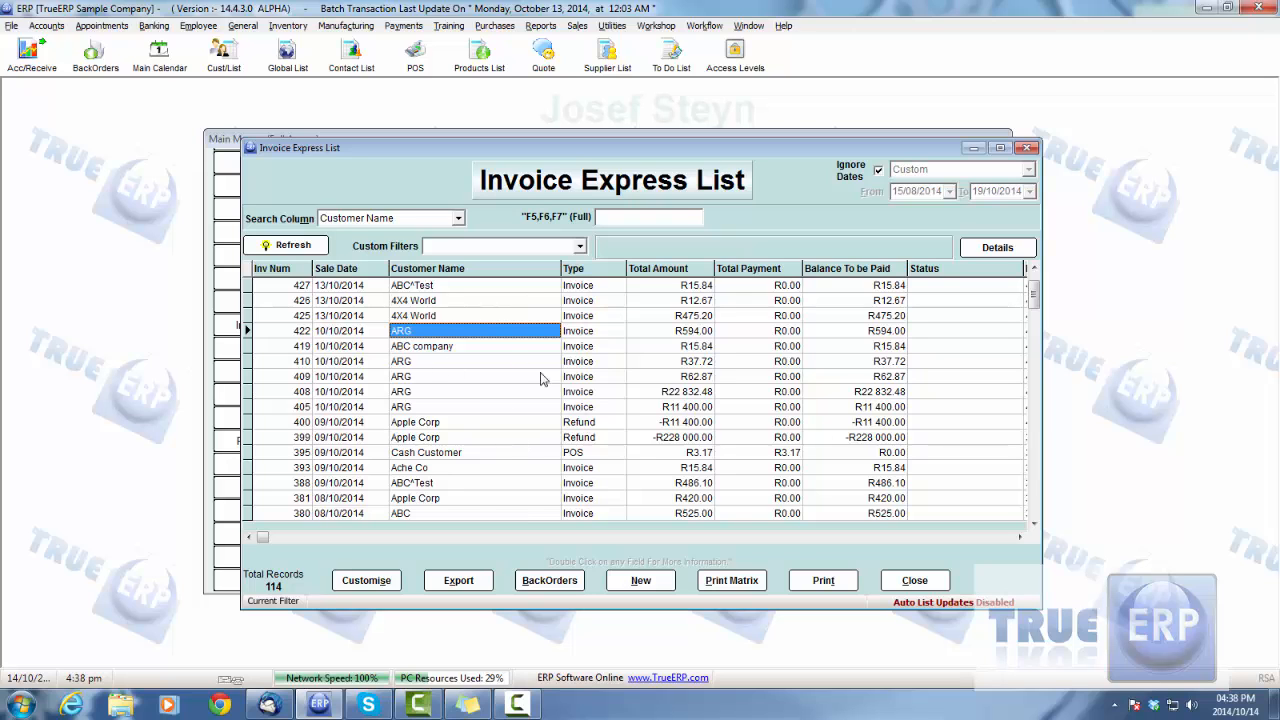
Step: Review the column and custom report settings for customising the invoice list, leaving them unsaved
click(387, 590)
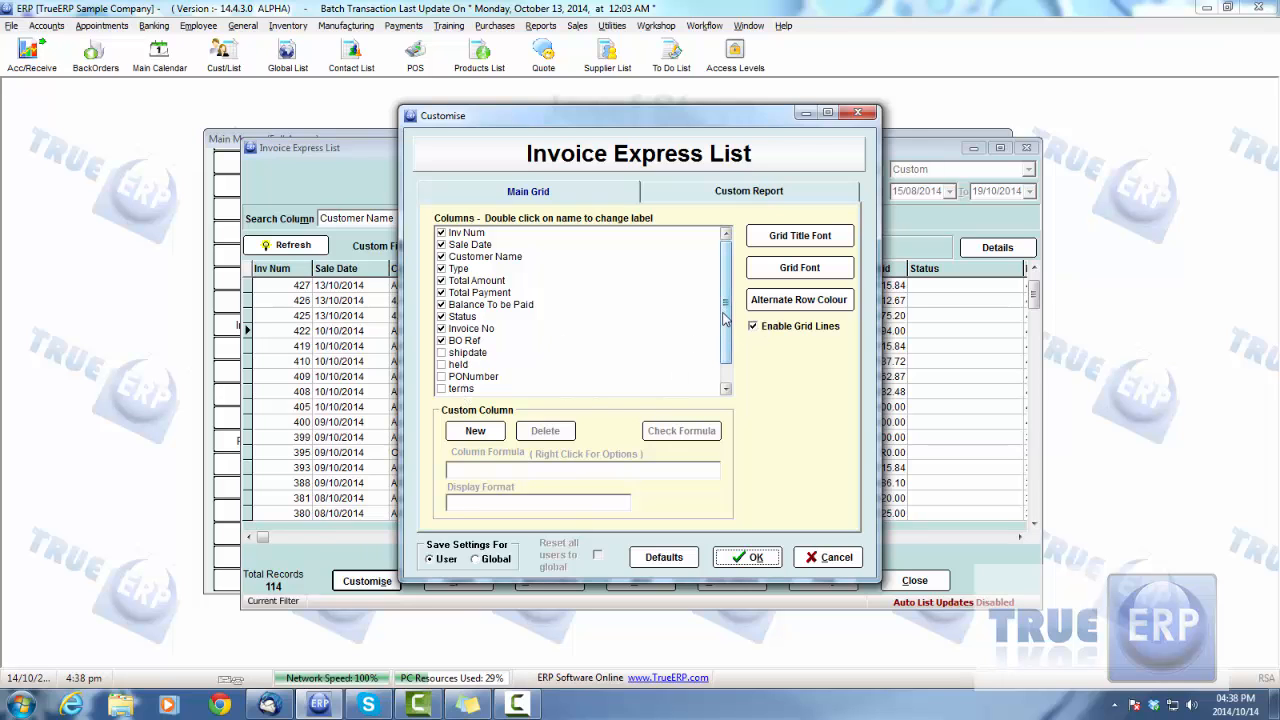
click(716, 194)
click(829, 557)
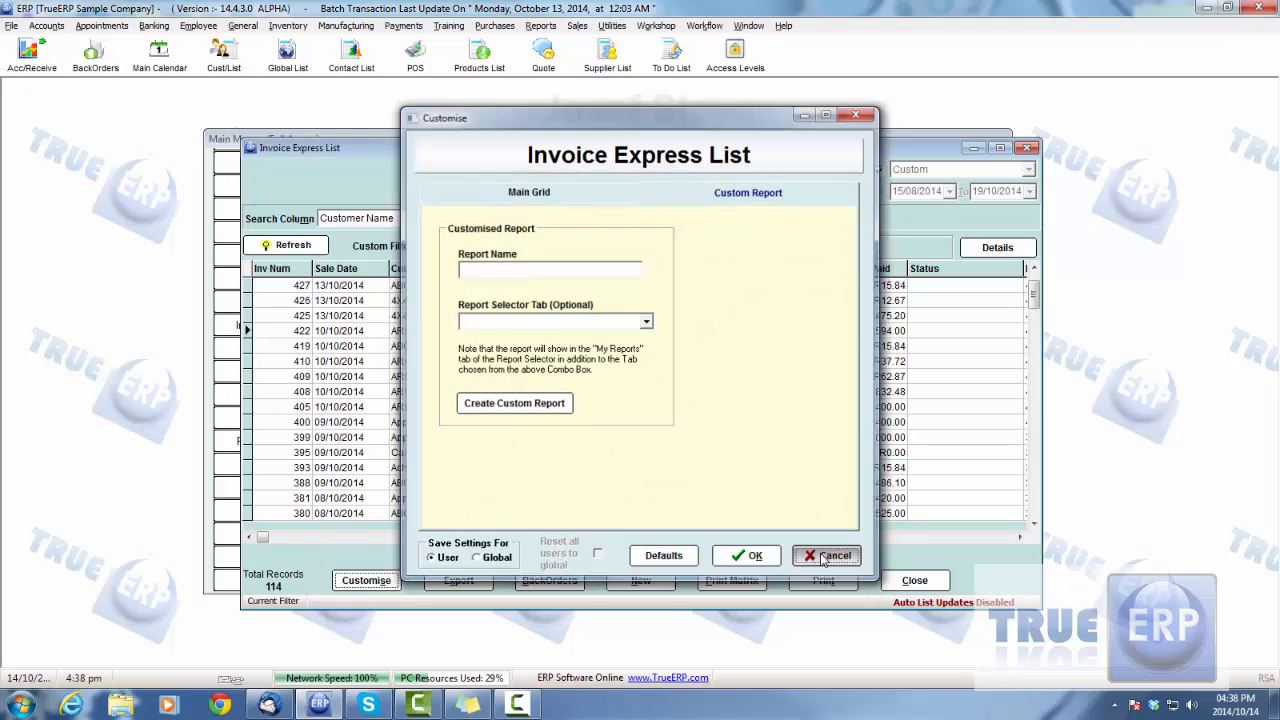
Step: Check which file types are offered for exporting the invoice list and cancel the export
click(461, 585)
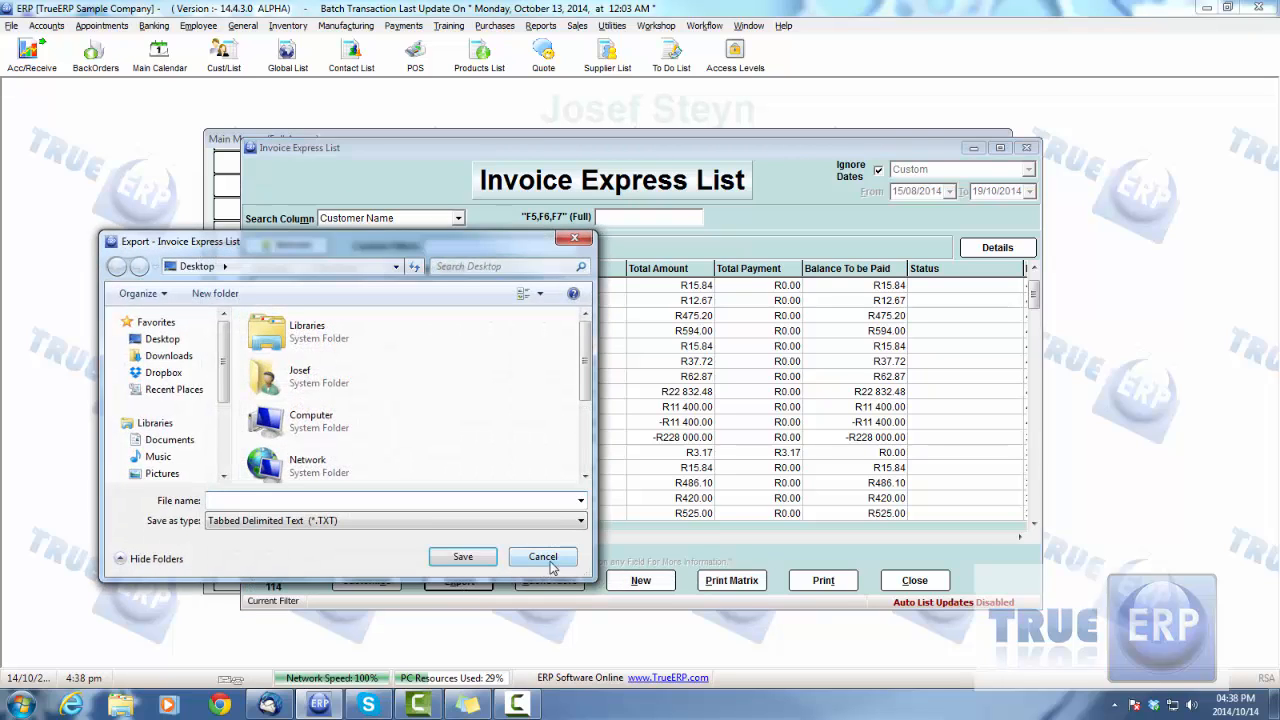
click(563, 522)
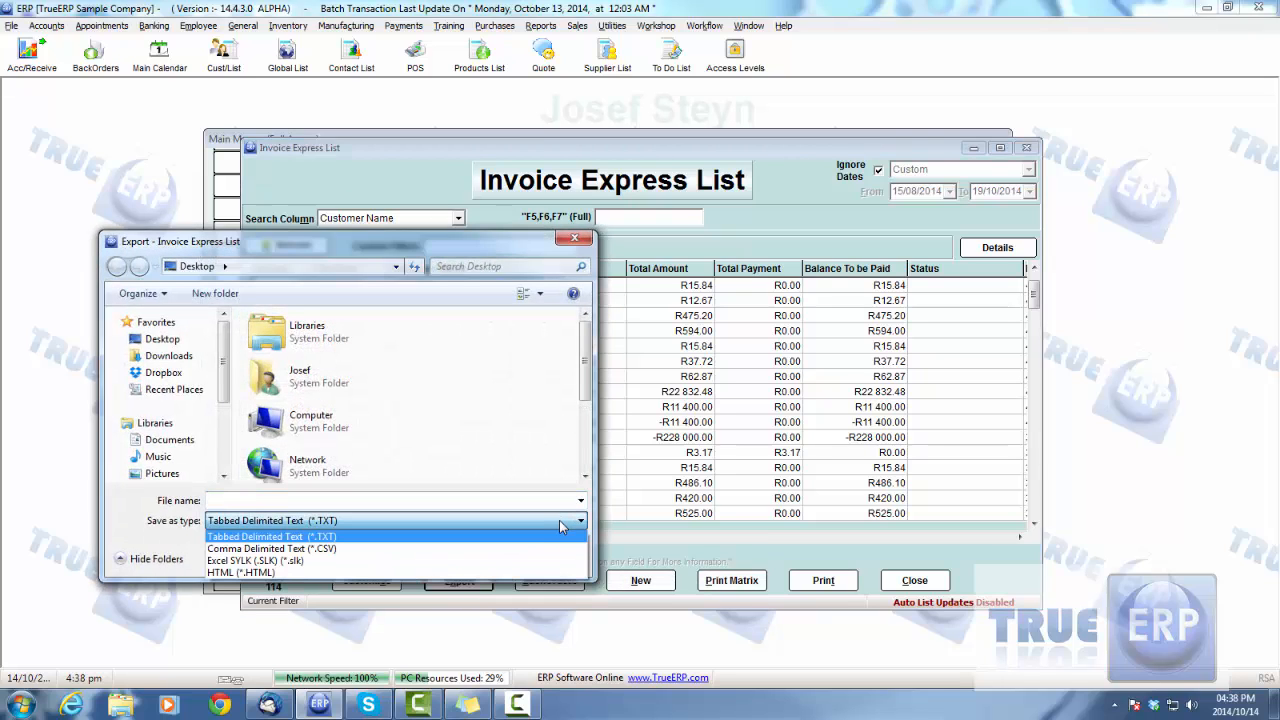
click(560, 520)
click(545, 558)
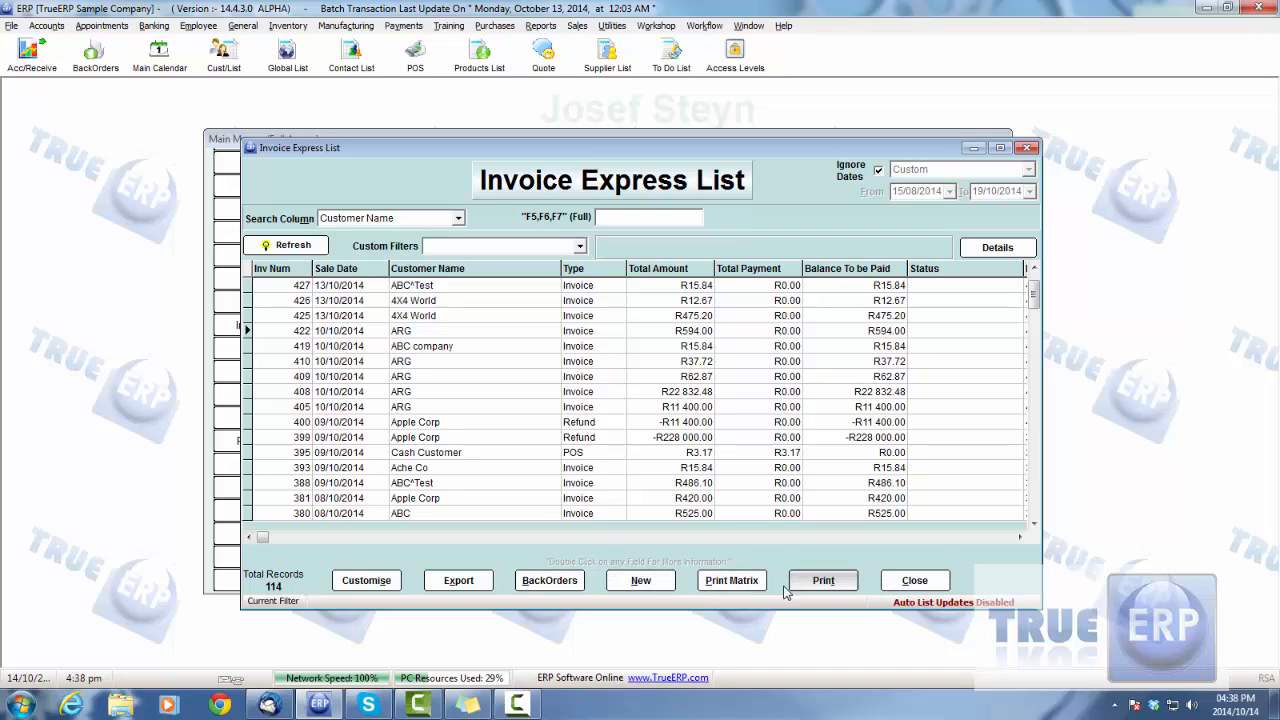
Step: Open the saved Invoice Express List chart from the chart list, examine it and close the chart view
click(458, 366)
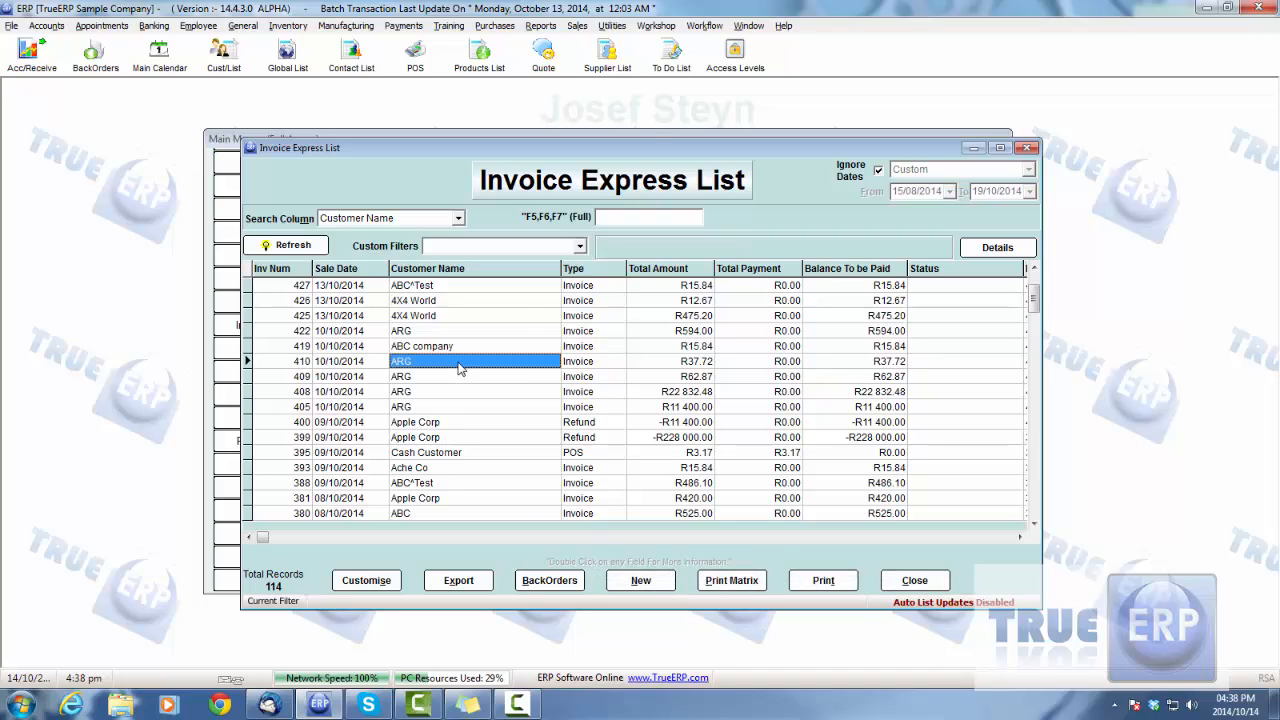
right_click(458, 366)
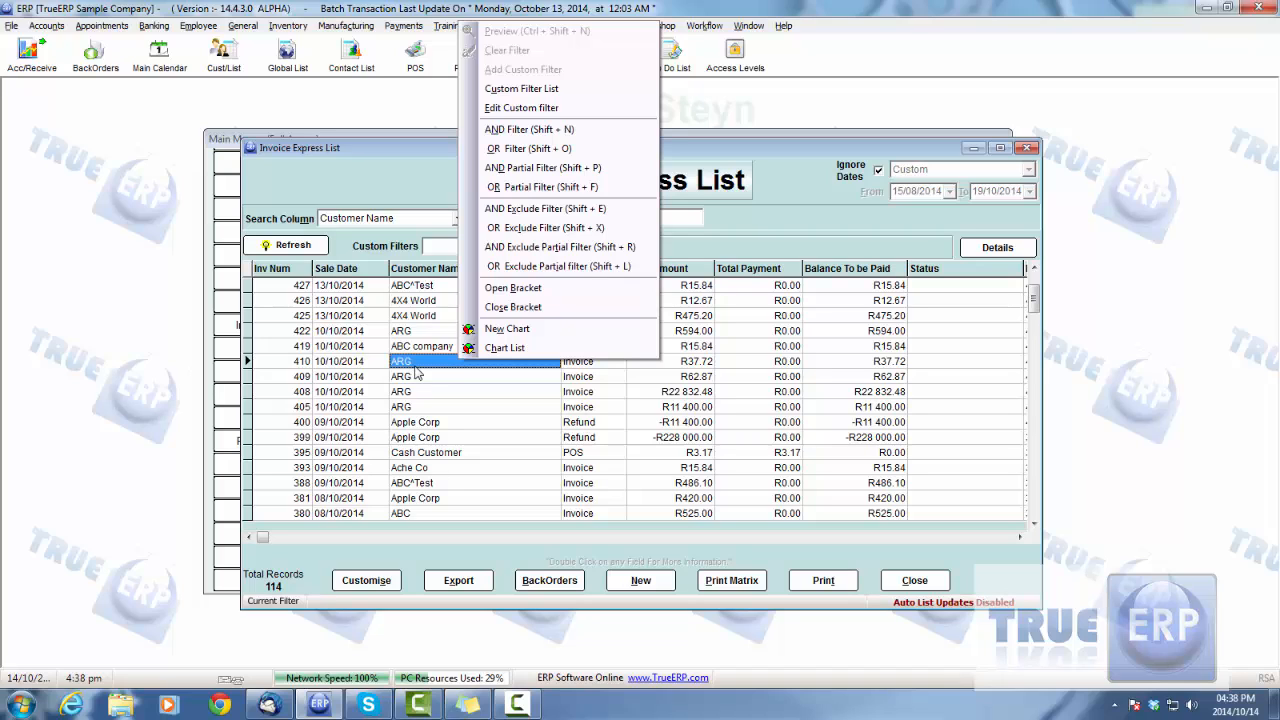
click(519, 352)
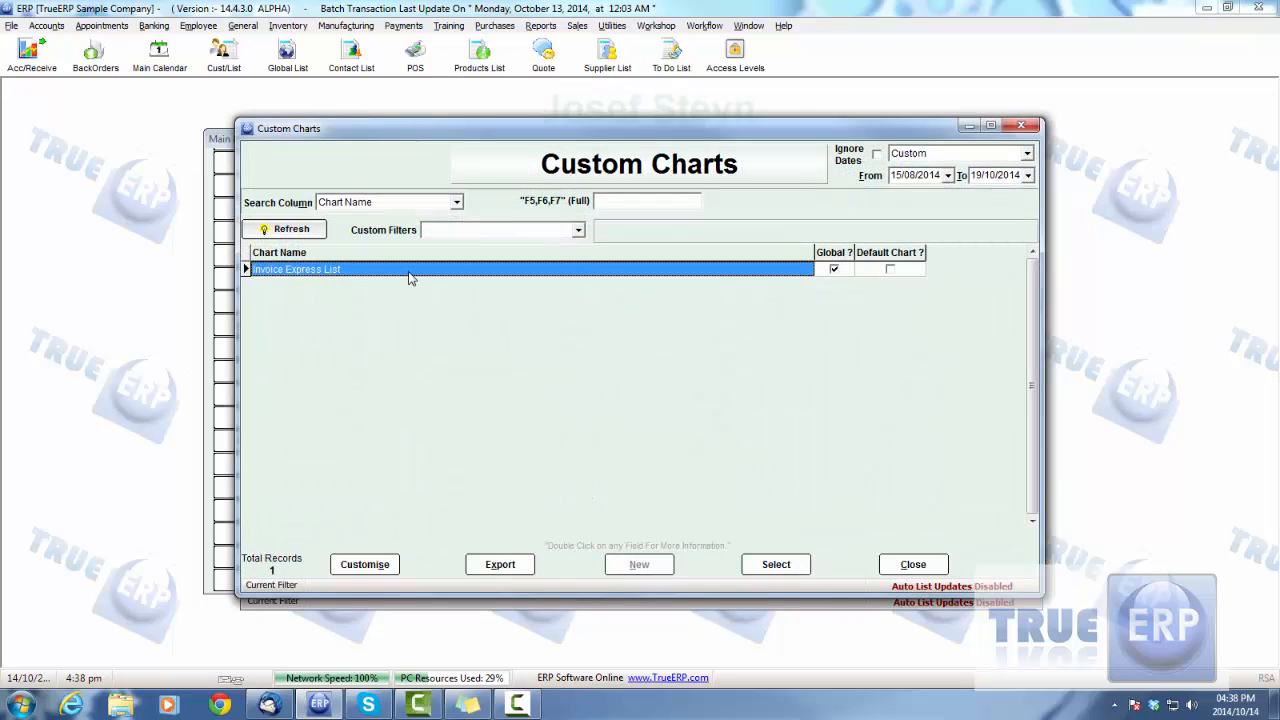
double_click(409, 277)
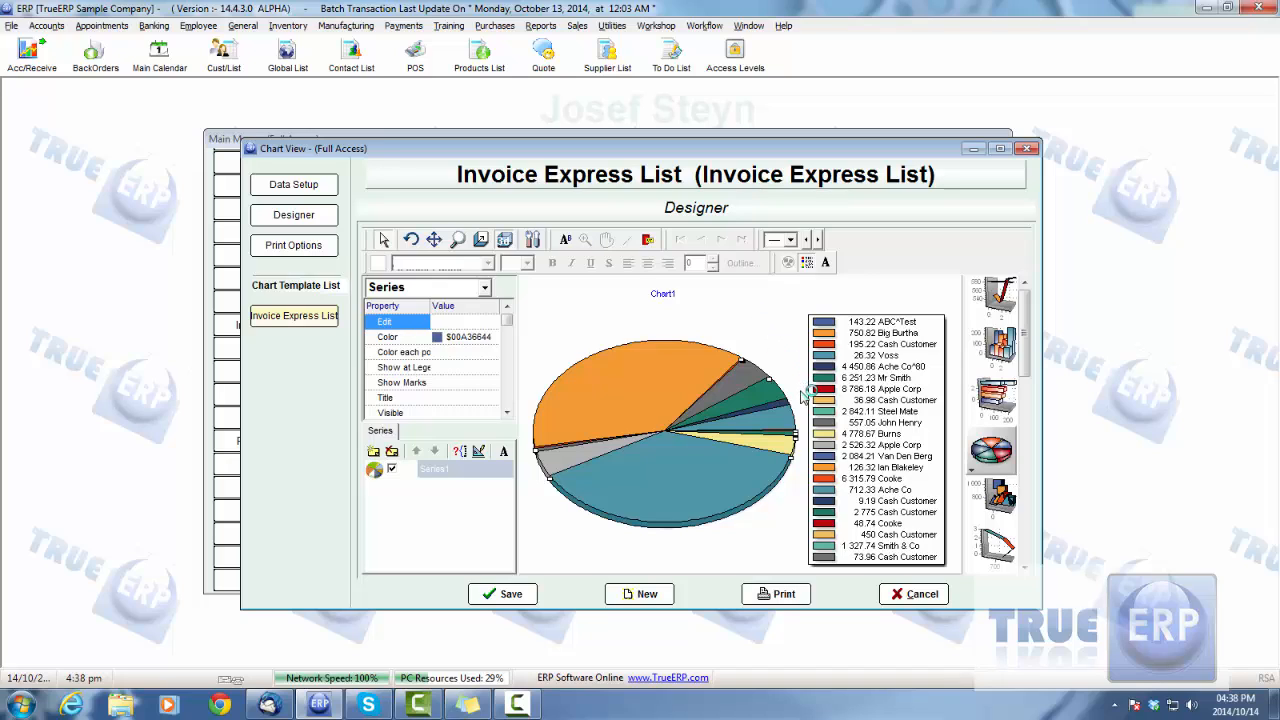
click(910, 595)
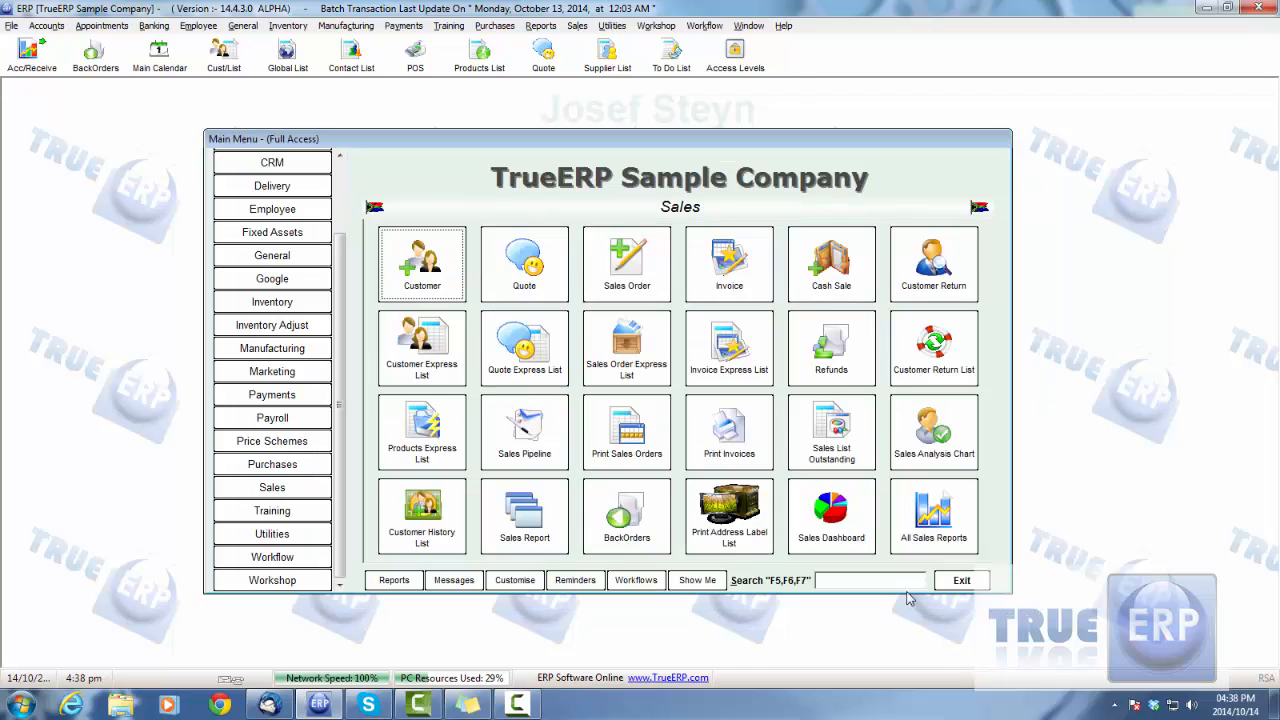
Step: Reopen the Invoice Express List and review the filter commands offered for the ARG customer rows
click(730, 345)
right_click(507, 366)
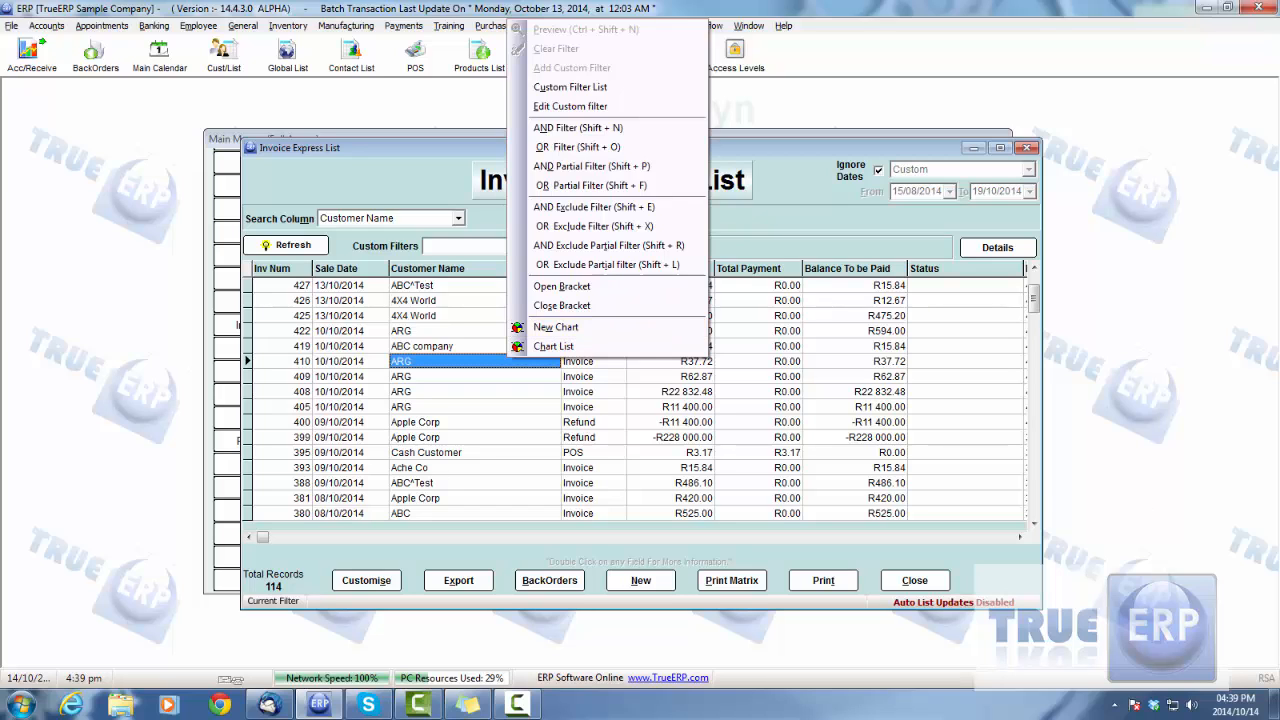
key(F10)
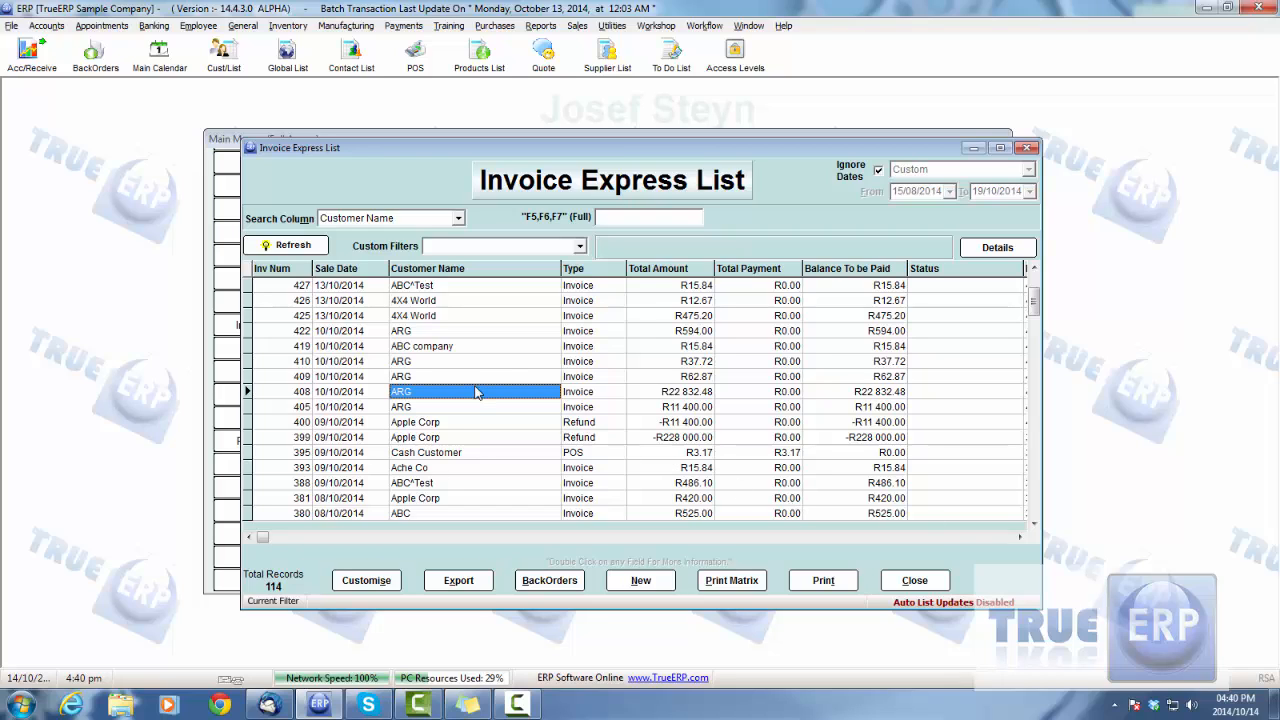
click(436, 384)
right_click(431, 380)
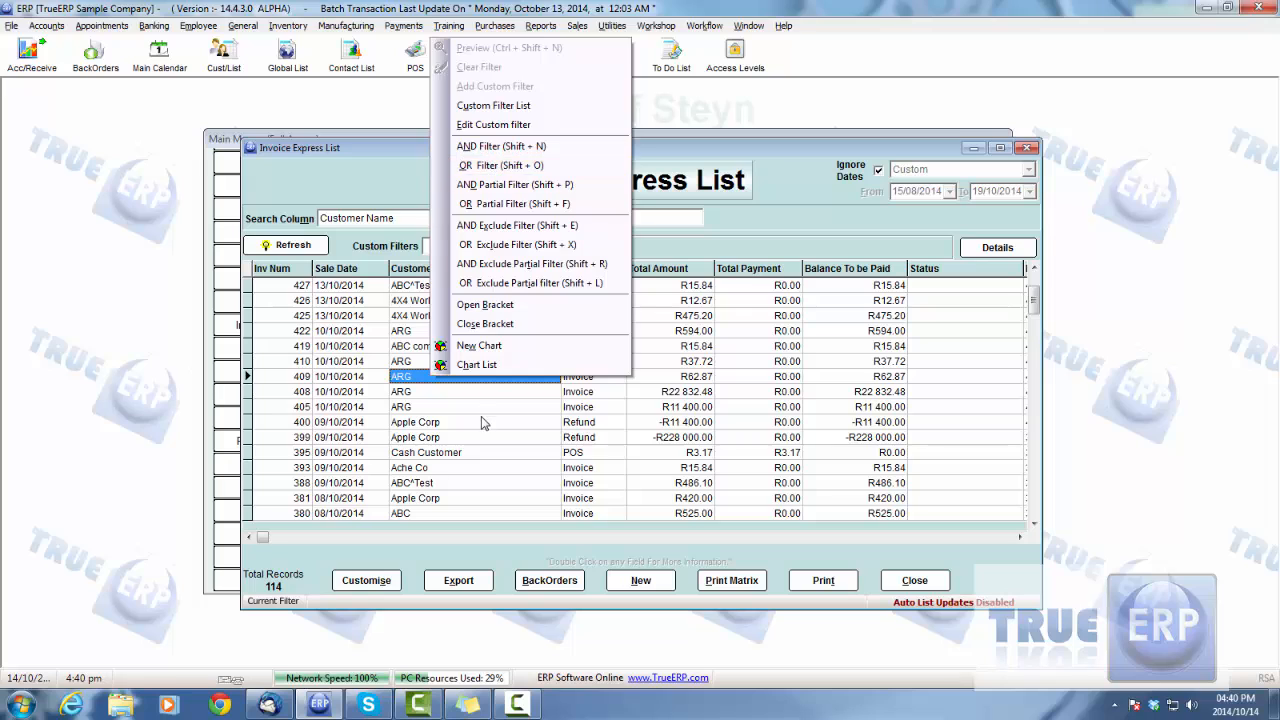
click(445, 422)
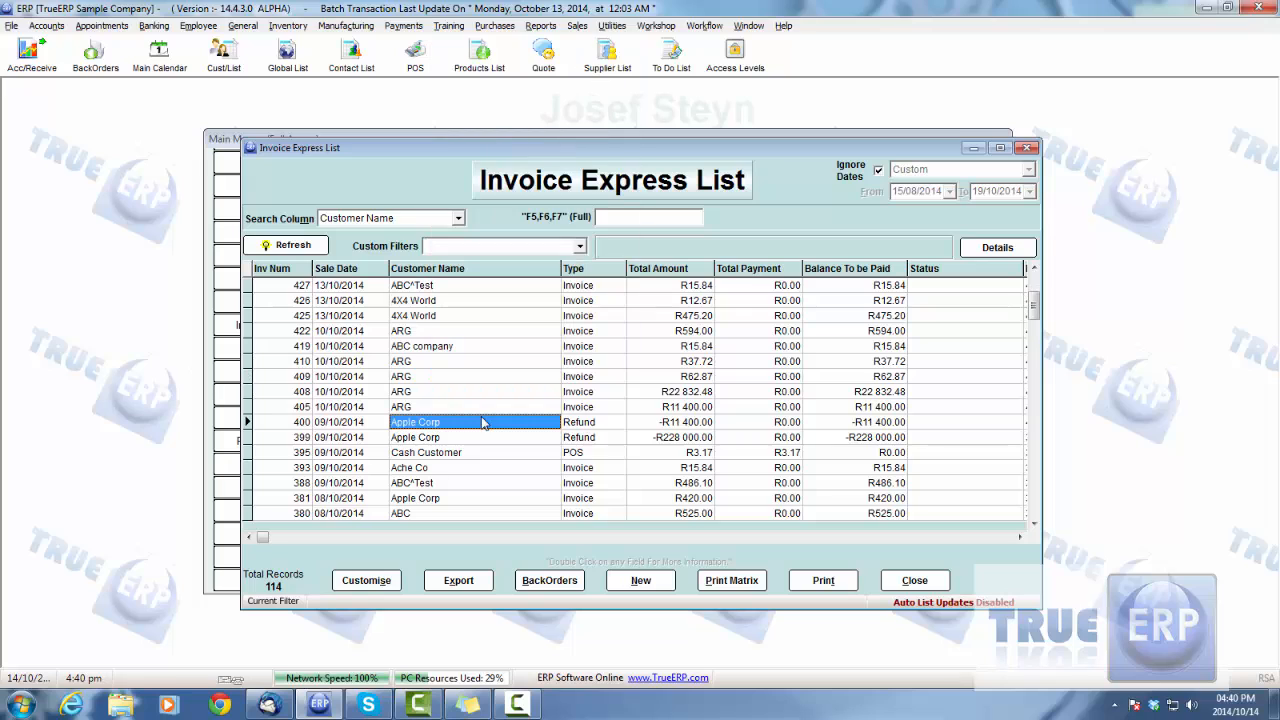
Step: Build an AND filter on the invoice list for customer name ABC company and type Invoice
right_click(429, 346)
click(545, 455)
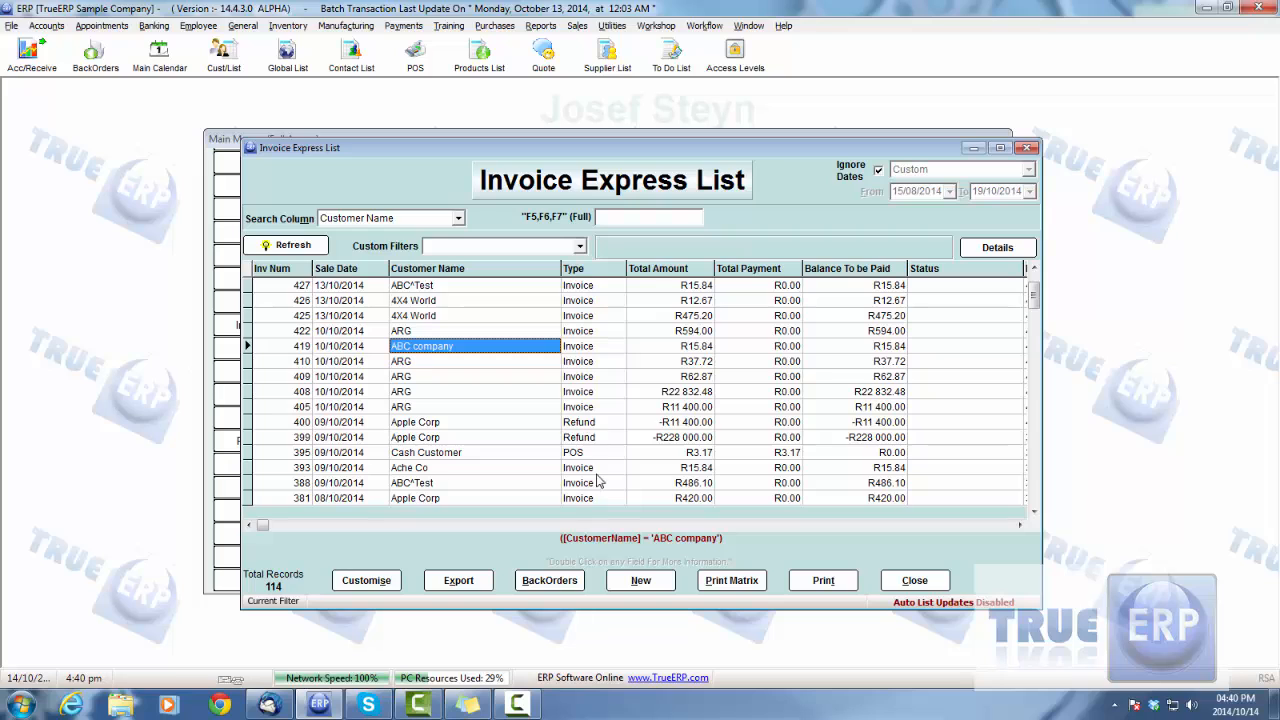
right_click(581, 350)
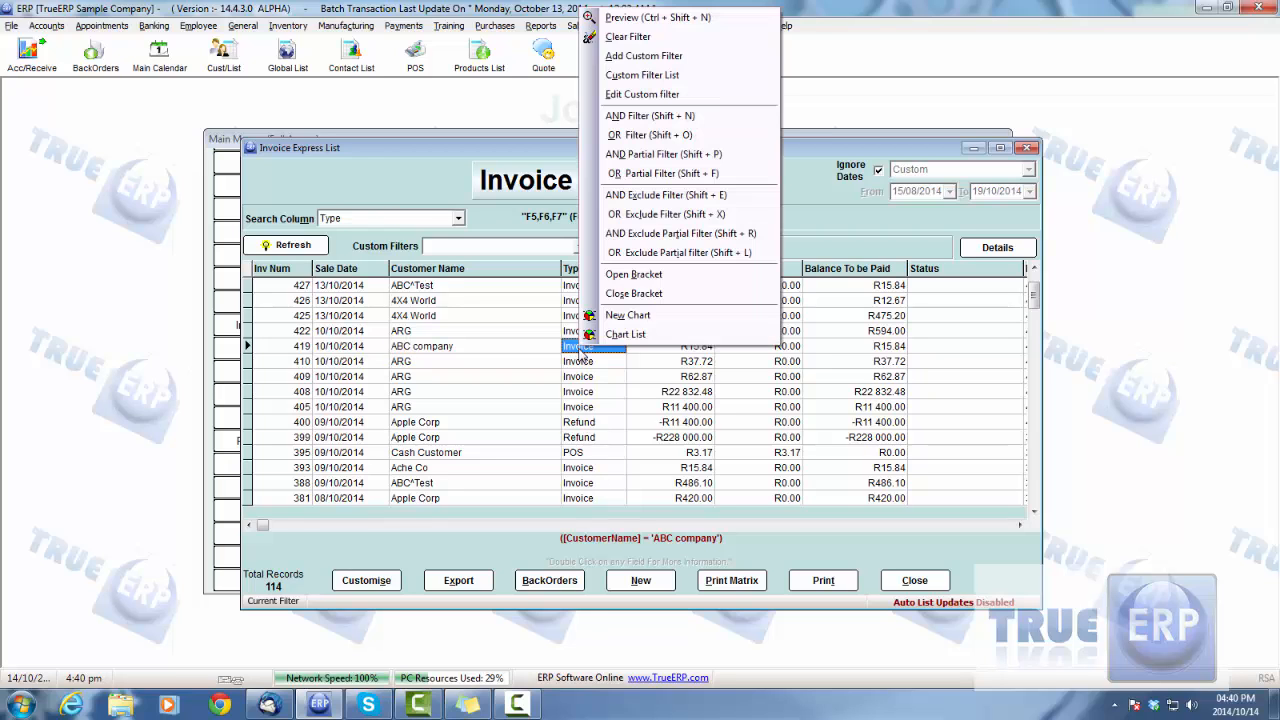
click(655, 116)
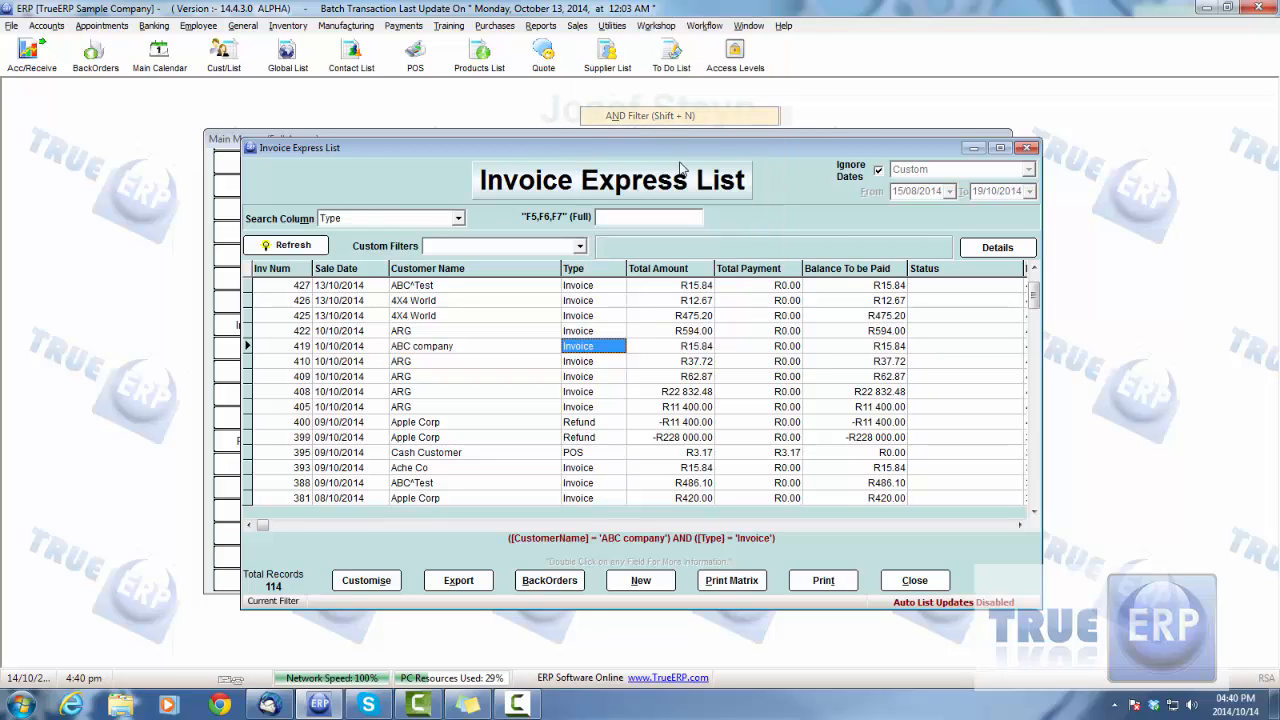
right_click(589, 348)
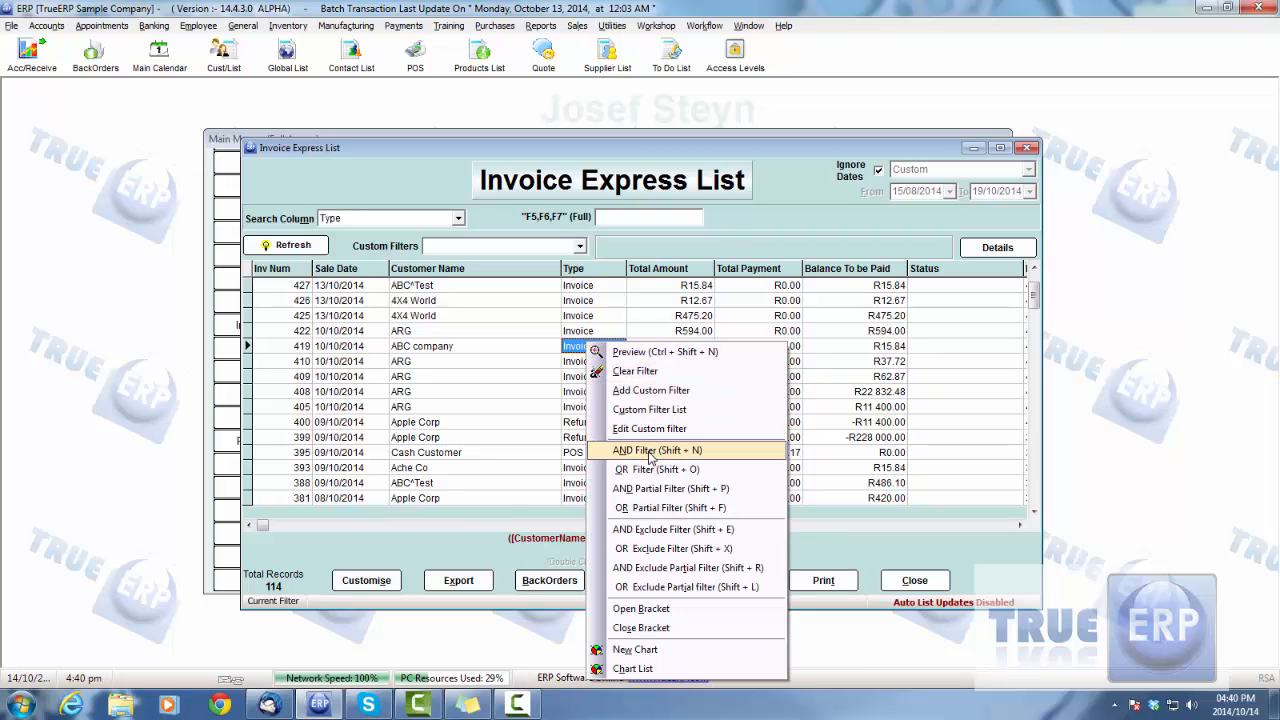
click(572, 348)
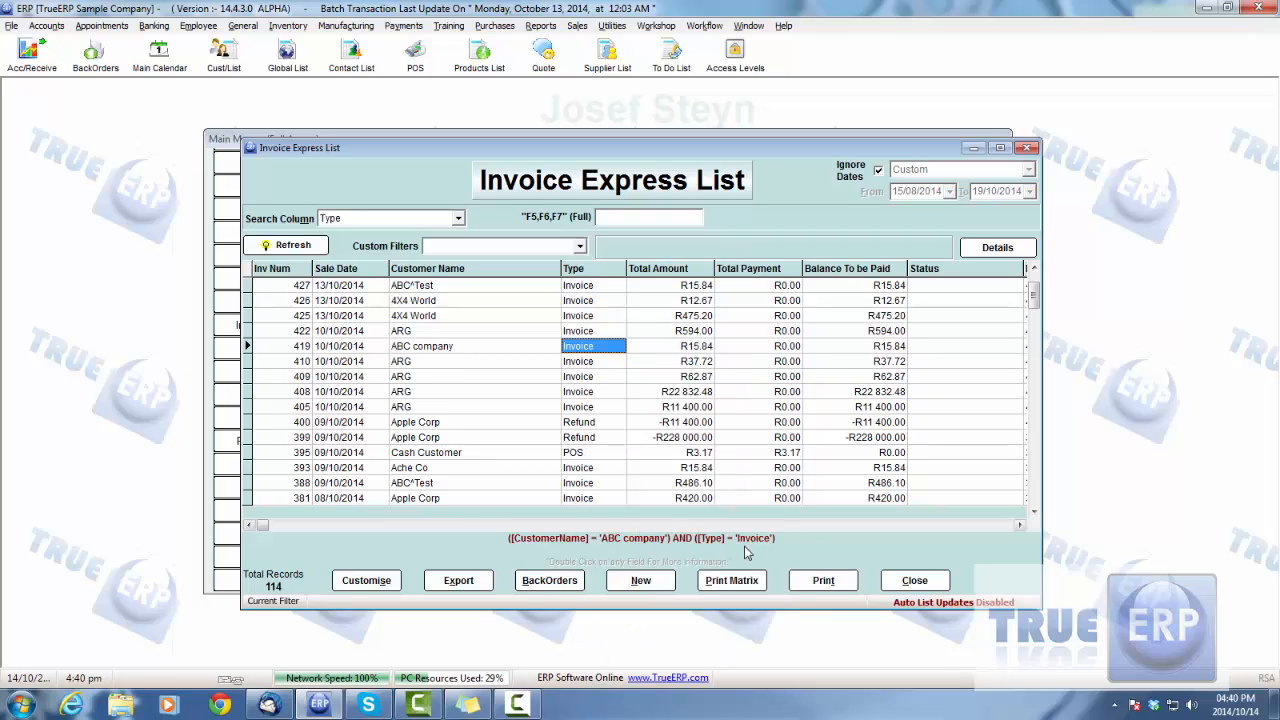
Step: Add an AND condition for the ABC company row's total amount of 15.84 and preview the combined filter
right_click(685, 348)
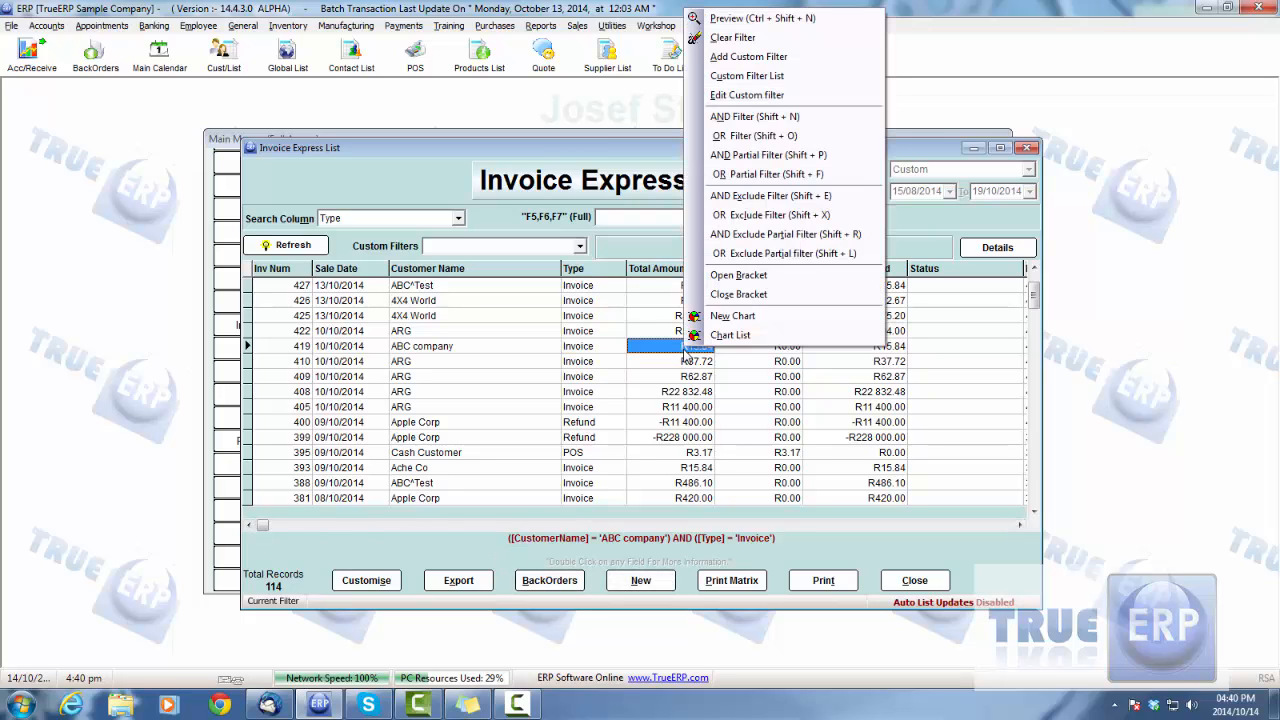
click(730, 118)
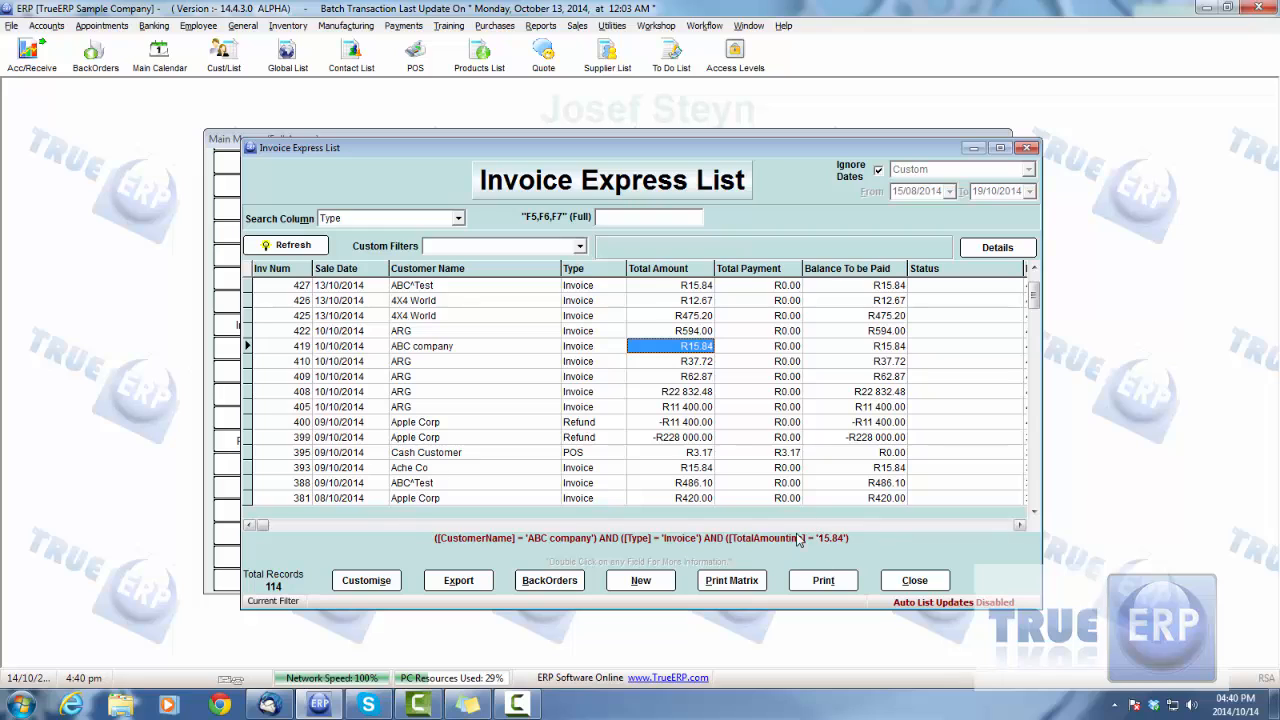
click(876, 348)
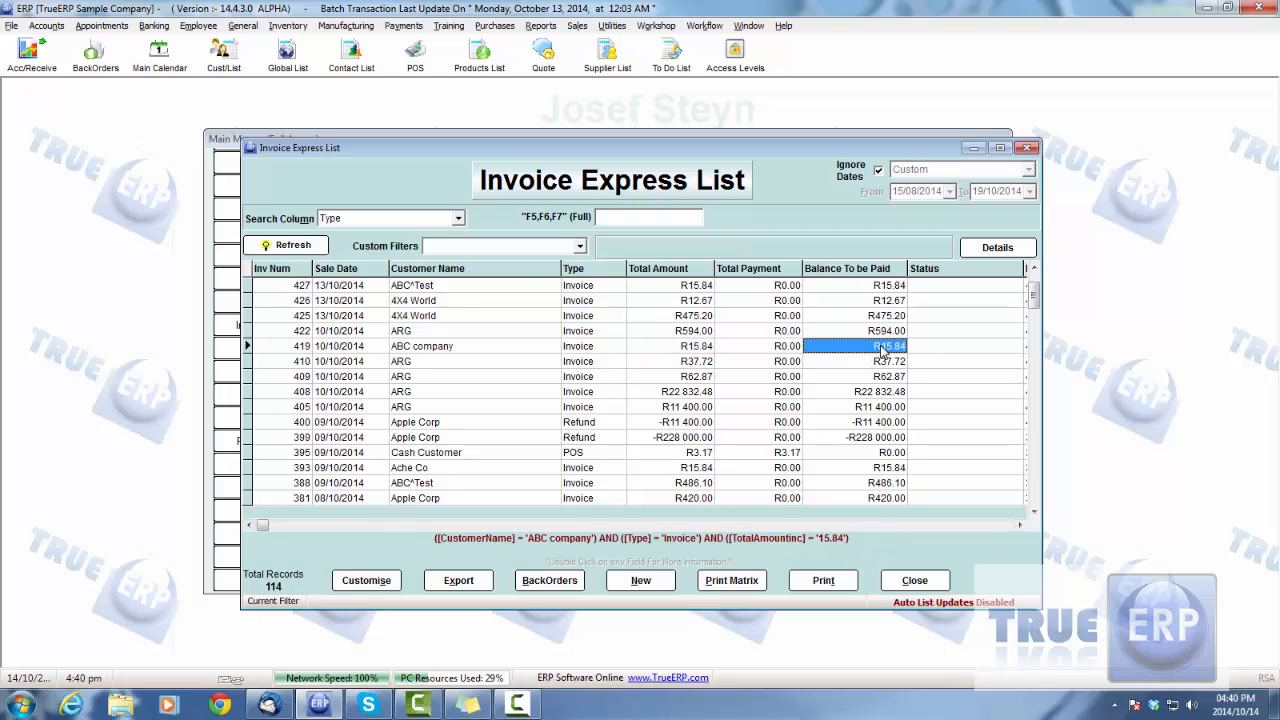
right_click(677, 349)
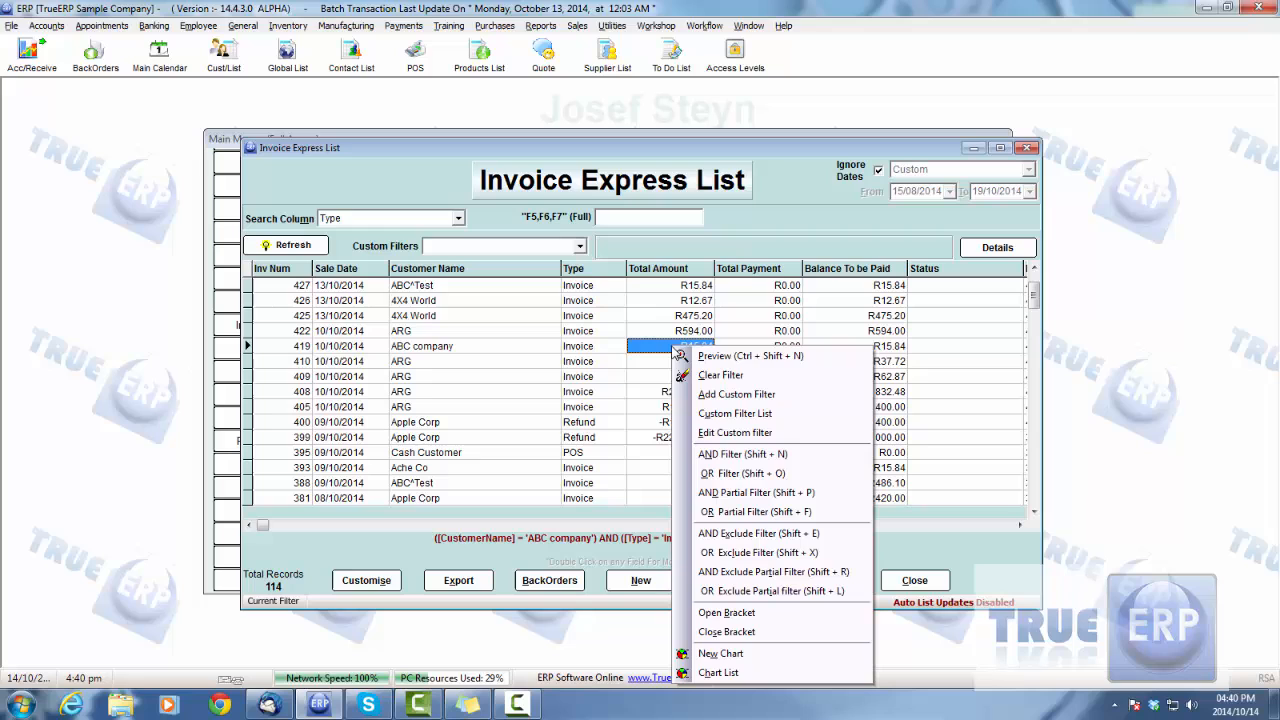
click(737, 357)
click(270, 252)
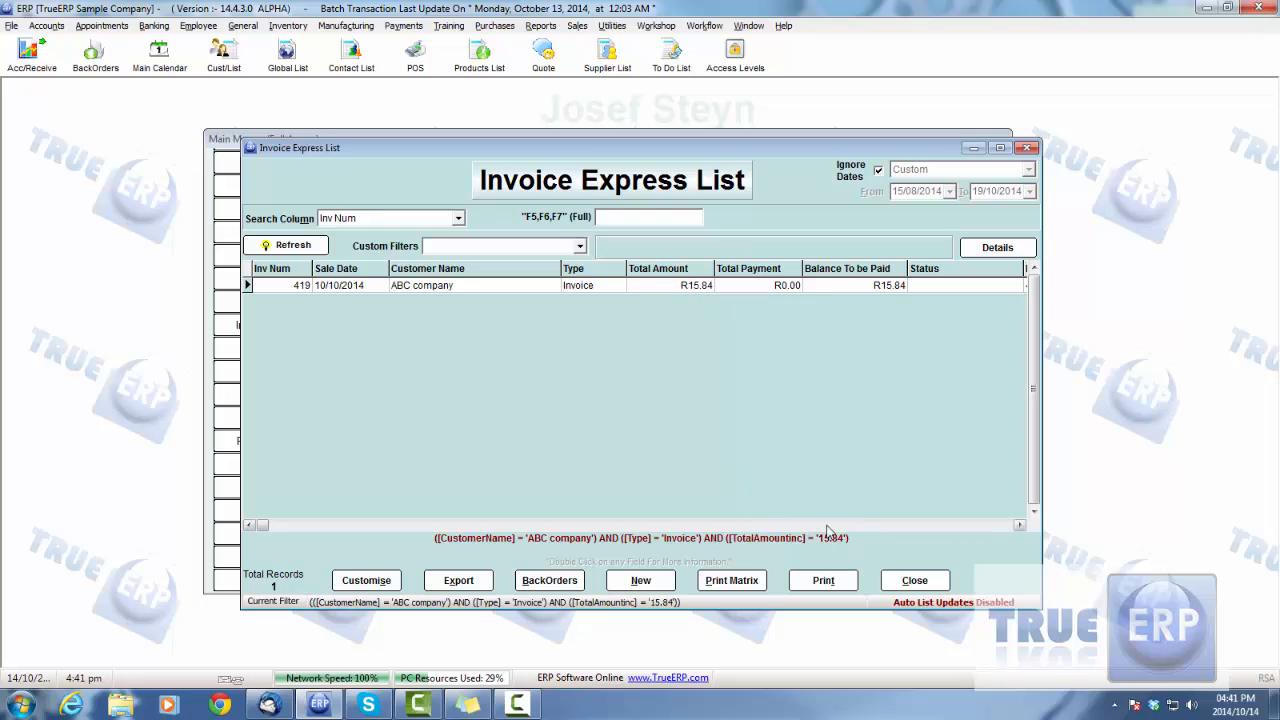
Step: Check the filtered row's type, customer name and total amount against the filter conditions, and close the invoice list
click(594, 287)
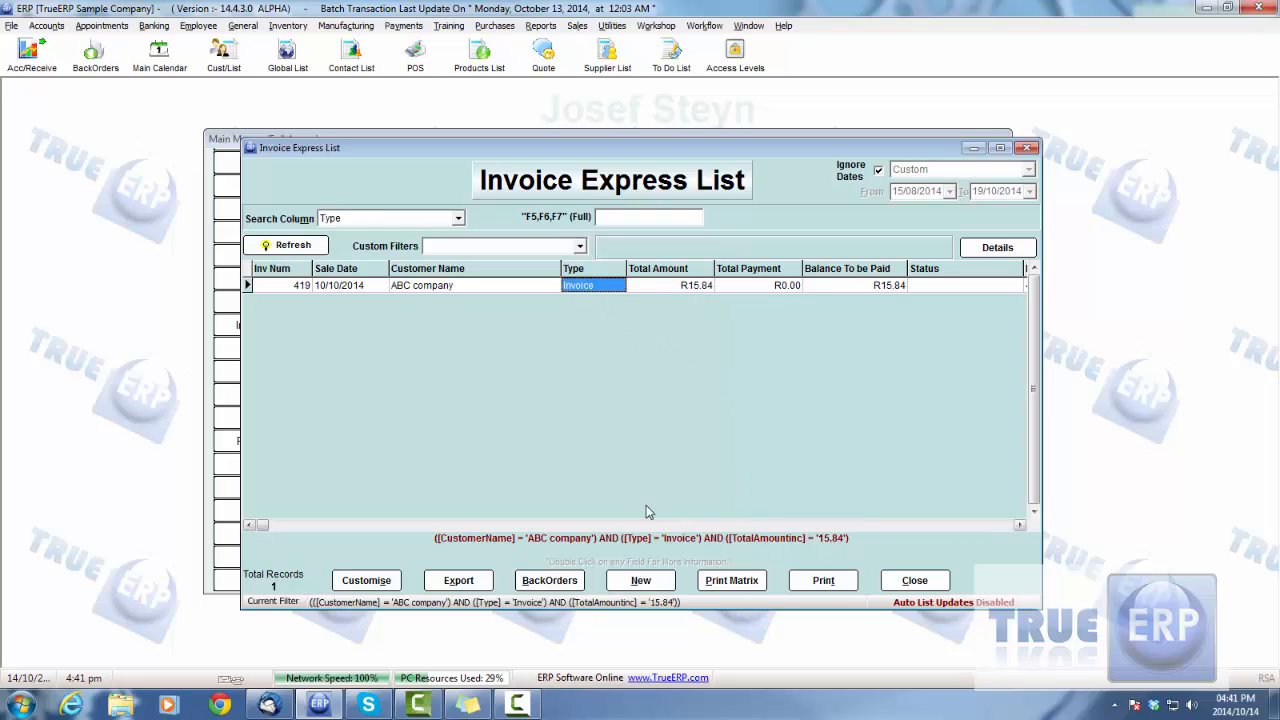
click(426, 291)
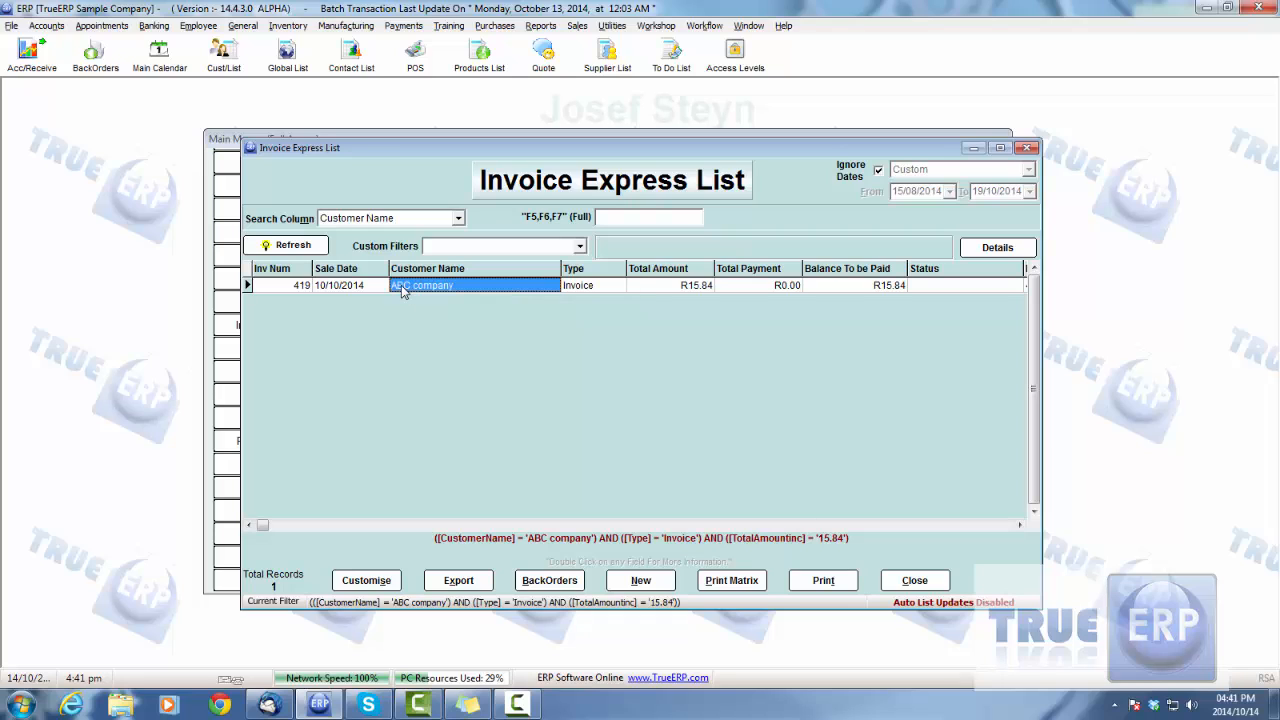
click(578, 292)
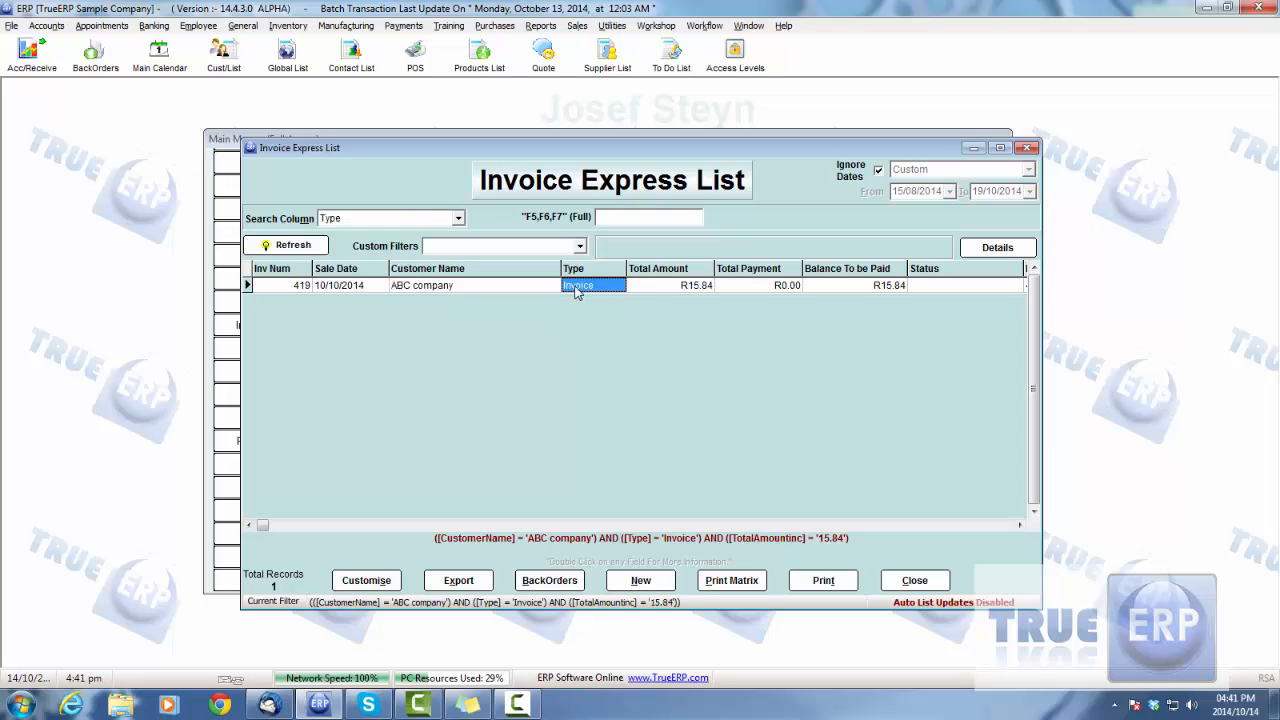
click(695, 289)
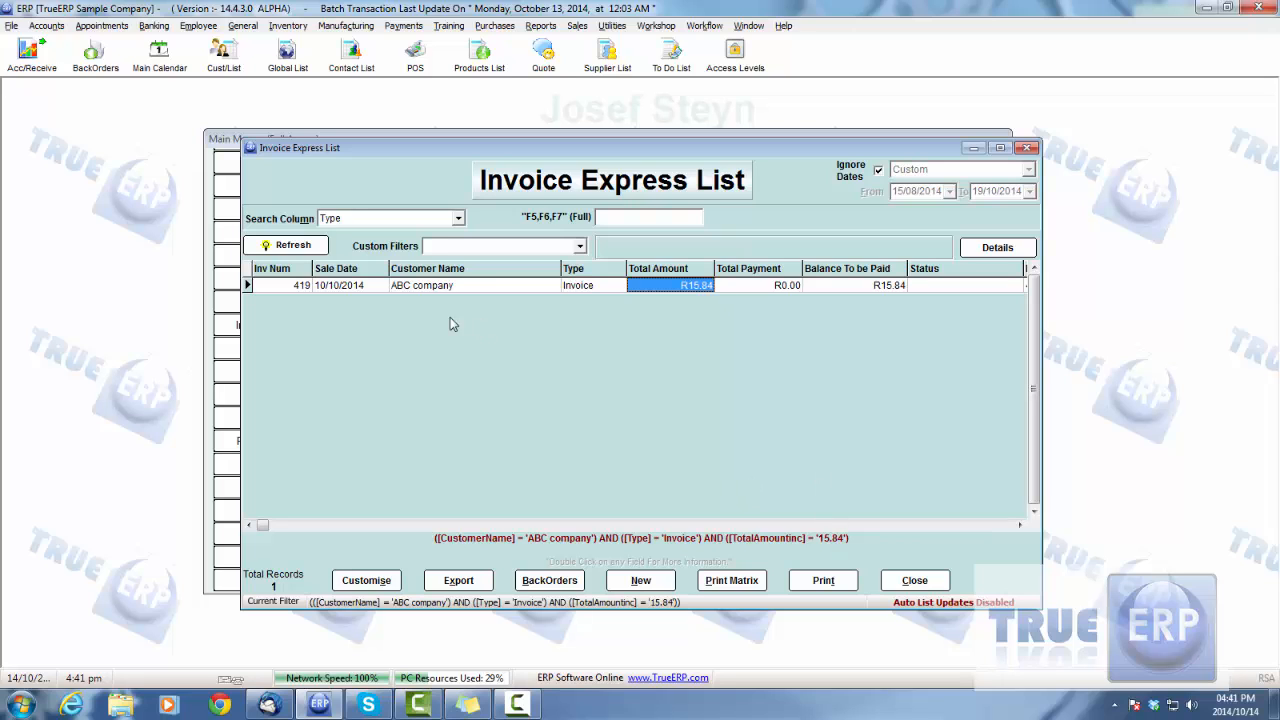
click(884, 590)
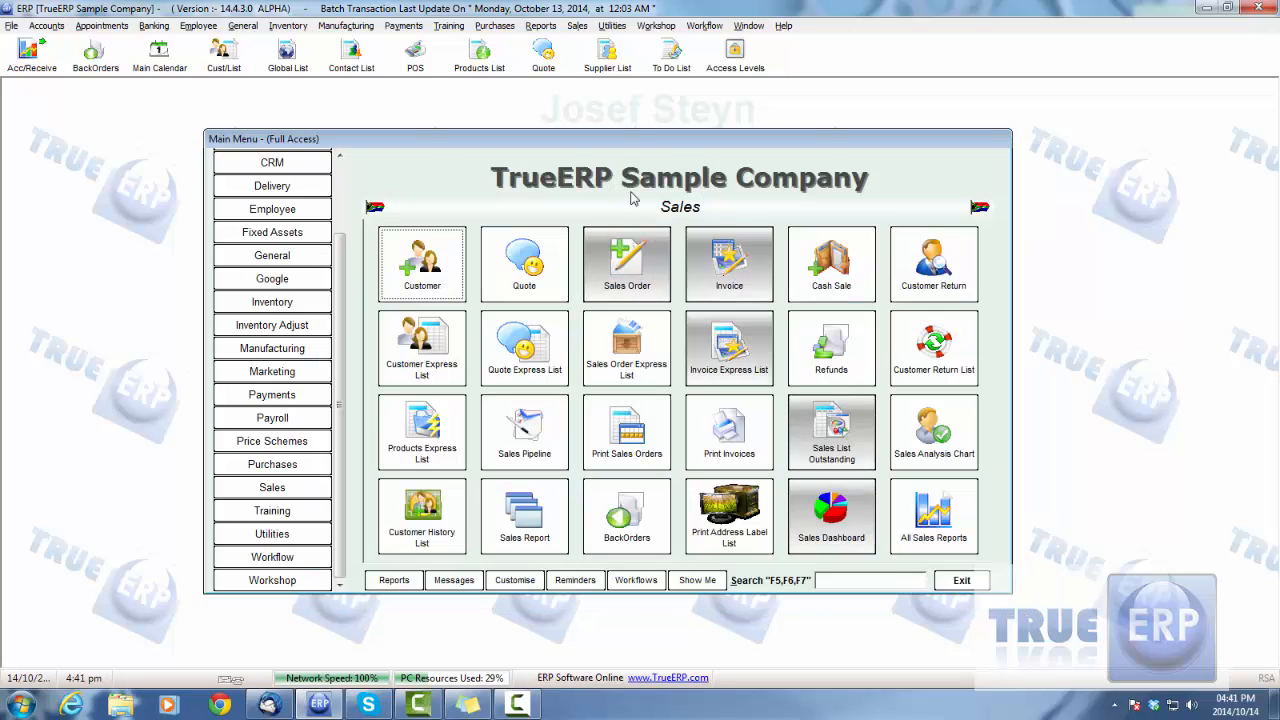
drag(640, 136, 630, 150)
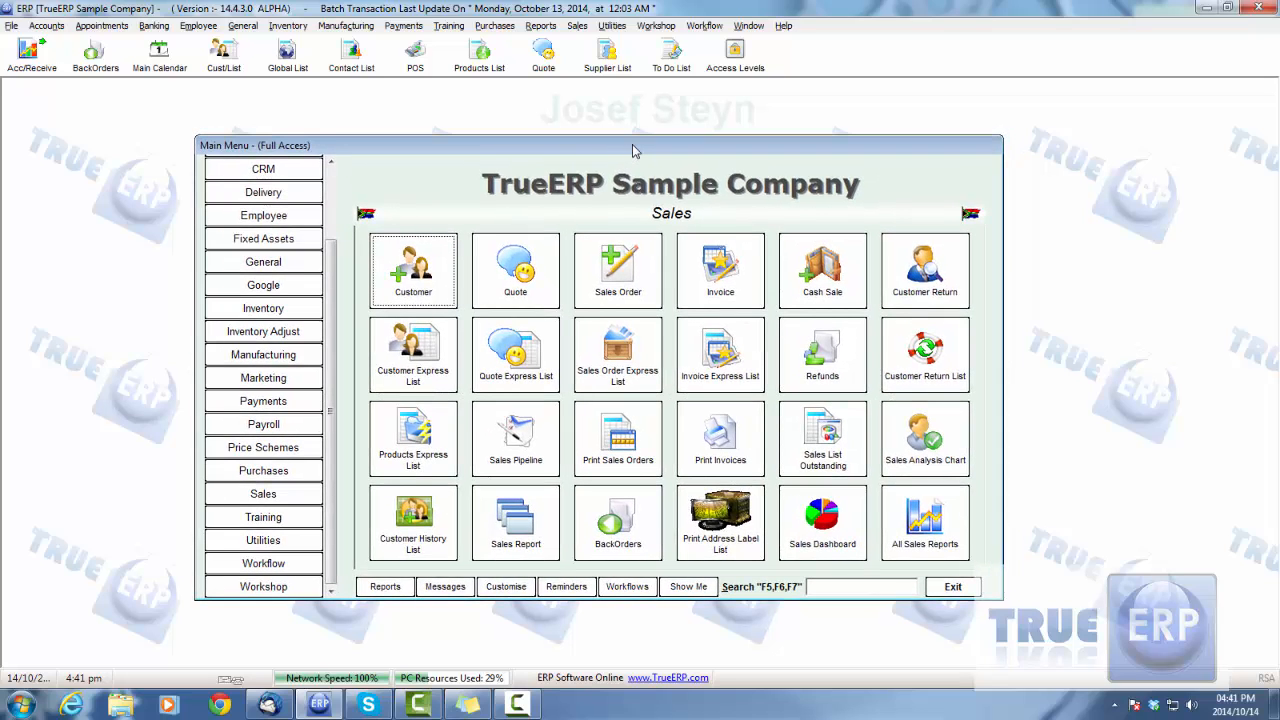